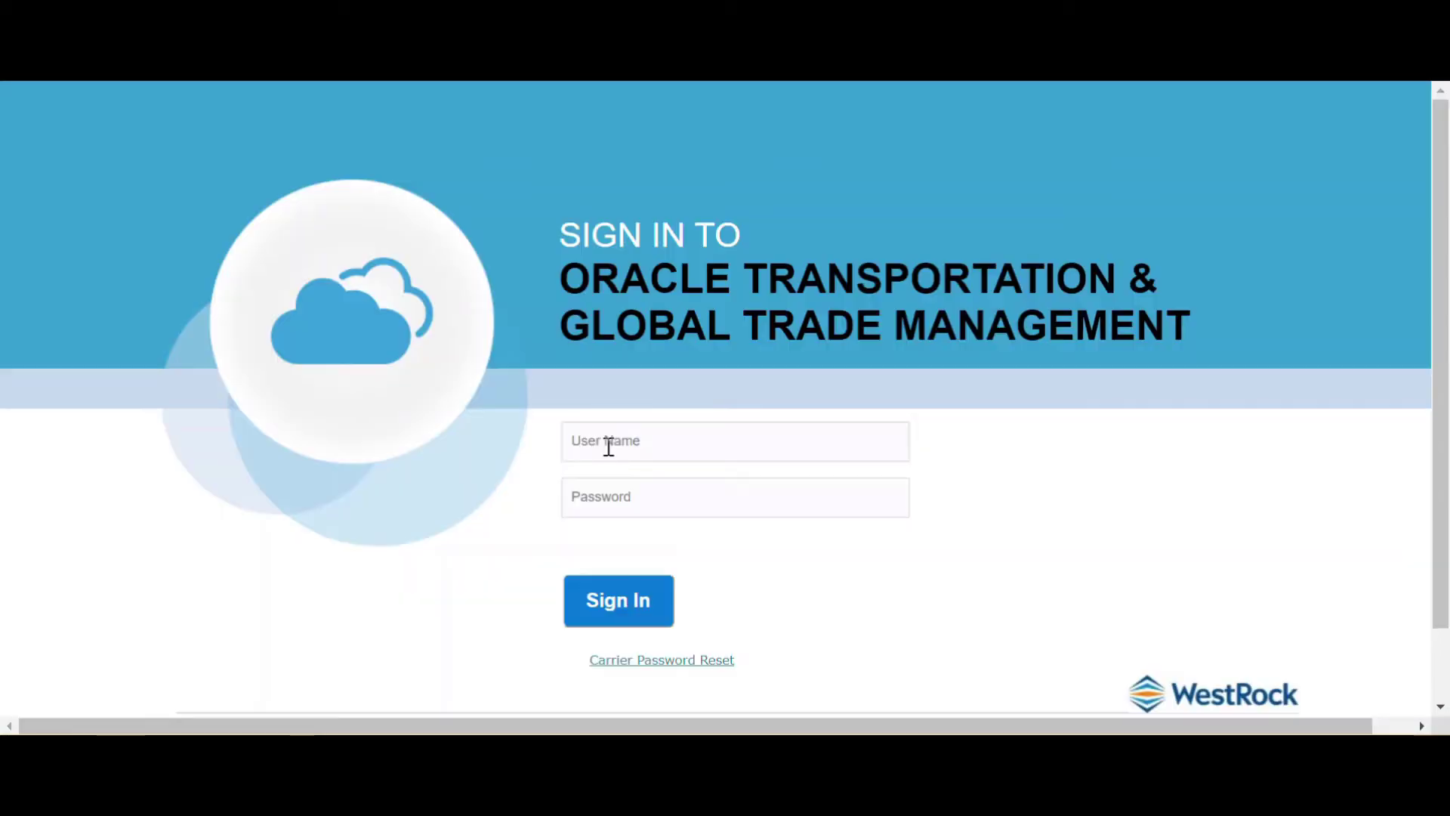
Sign in to Oracle Transportation & Global Trade Management by filling in the saved user name and account password.
left_click(605, 443)
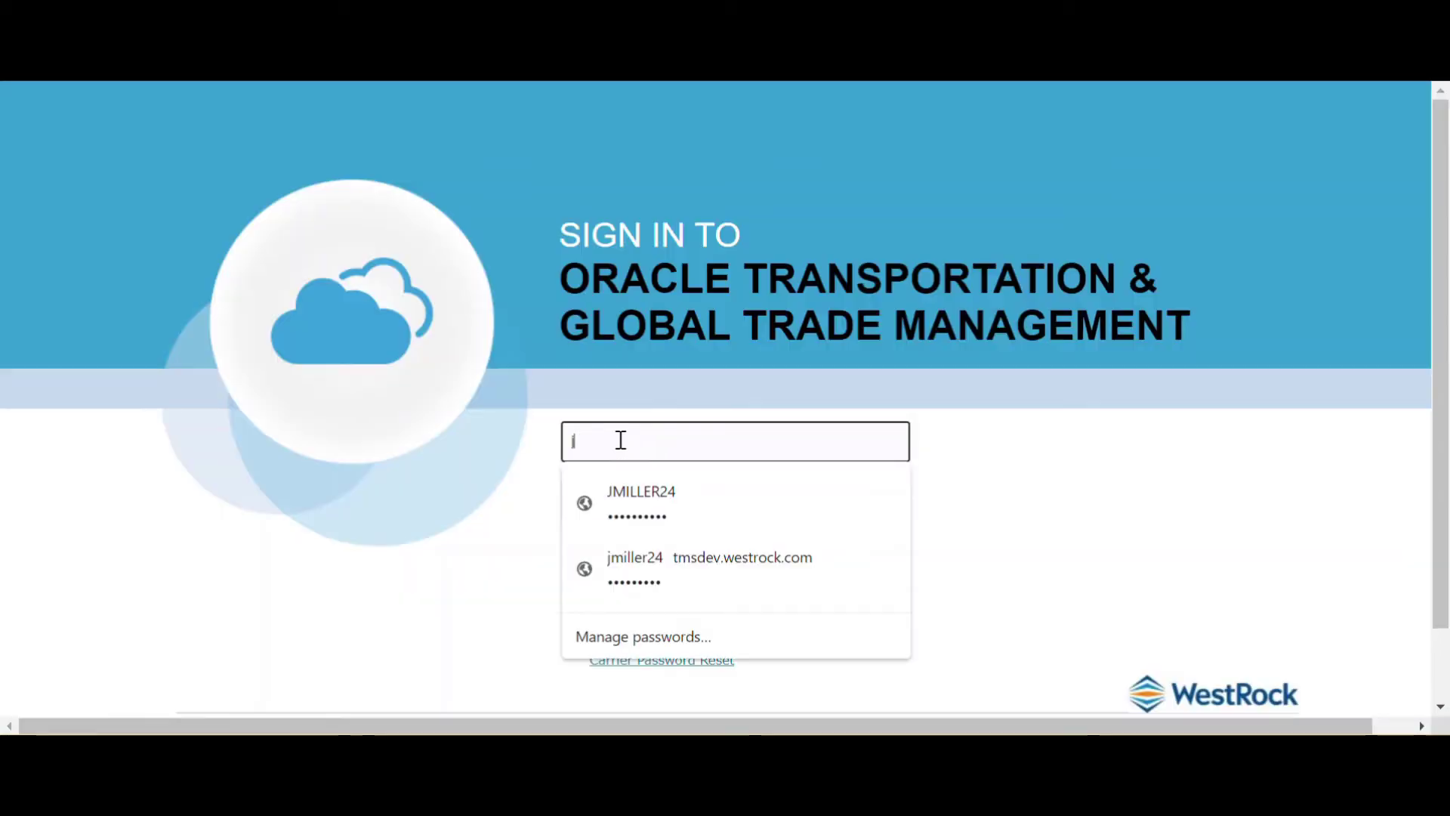
left_click(623, 495)
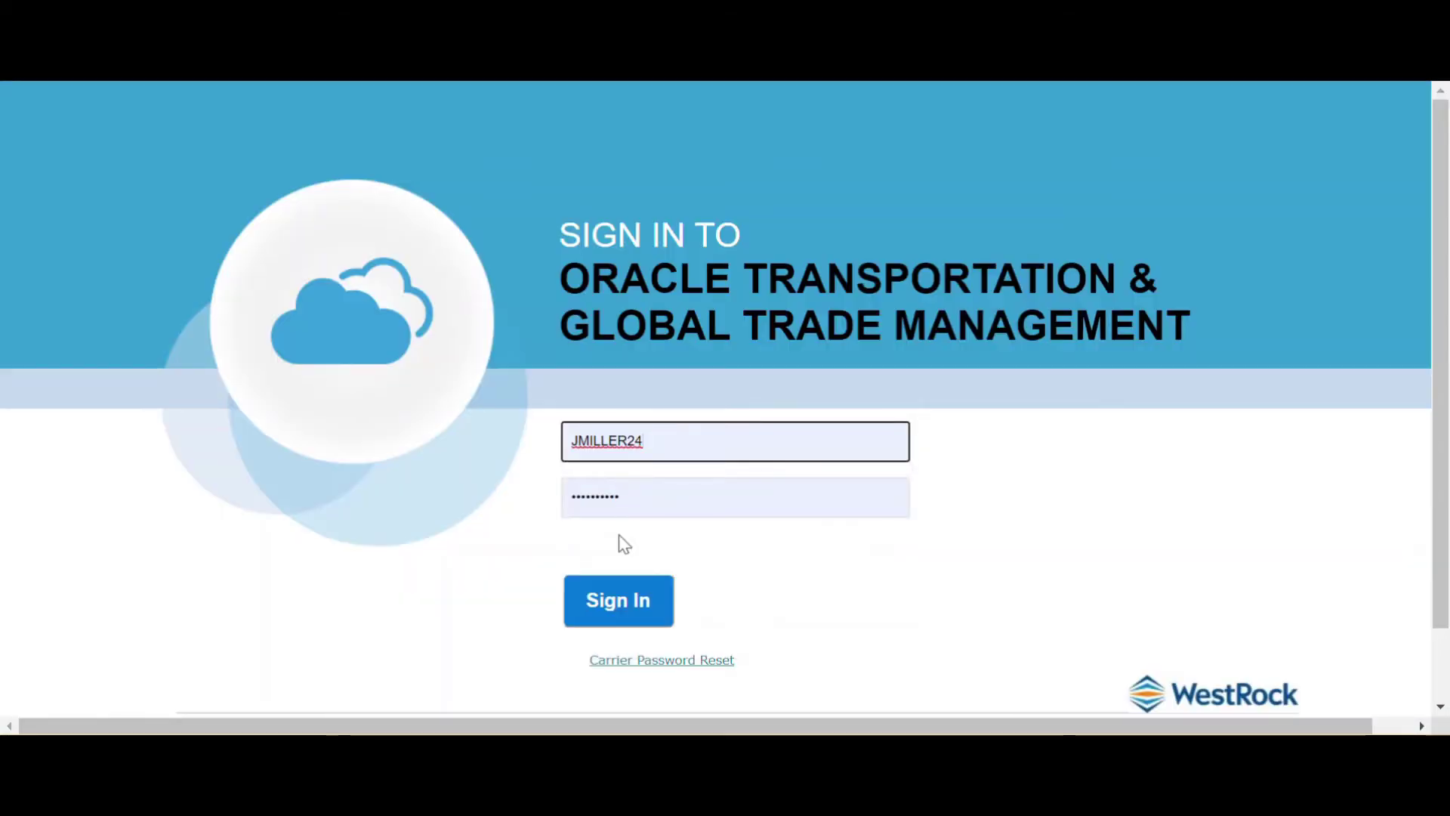
left_click(612, 604)
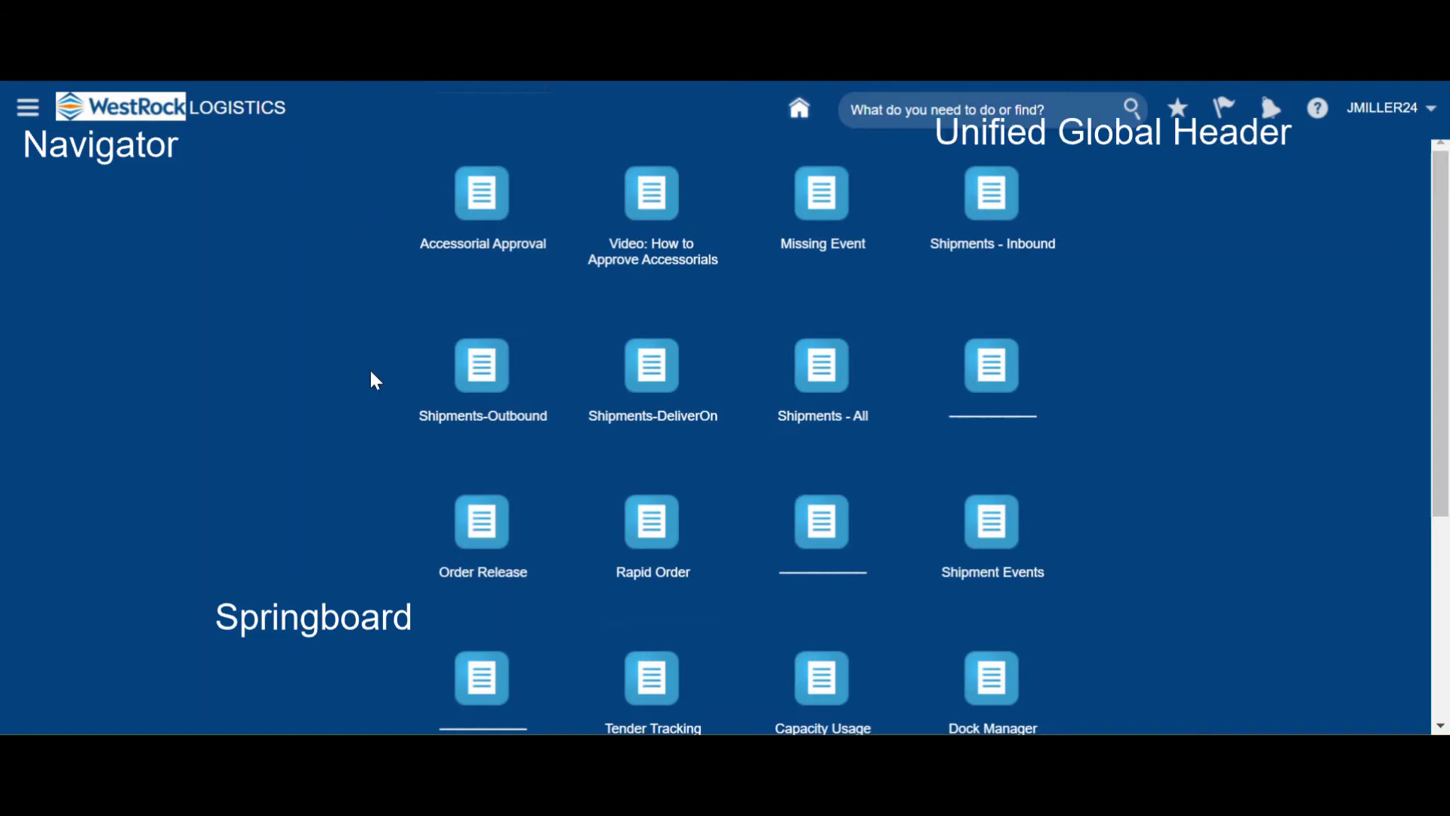
Look over the Navigator and the springboard shortcuts, including the items grouped under Data Lookup.
left_click(37, 108)
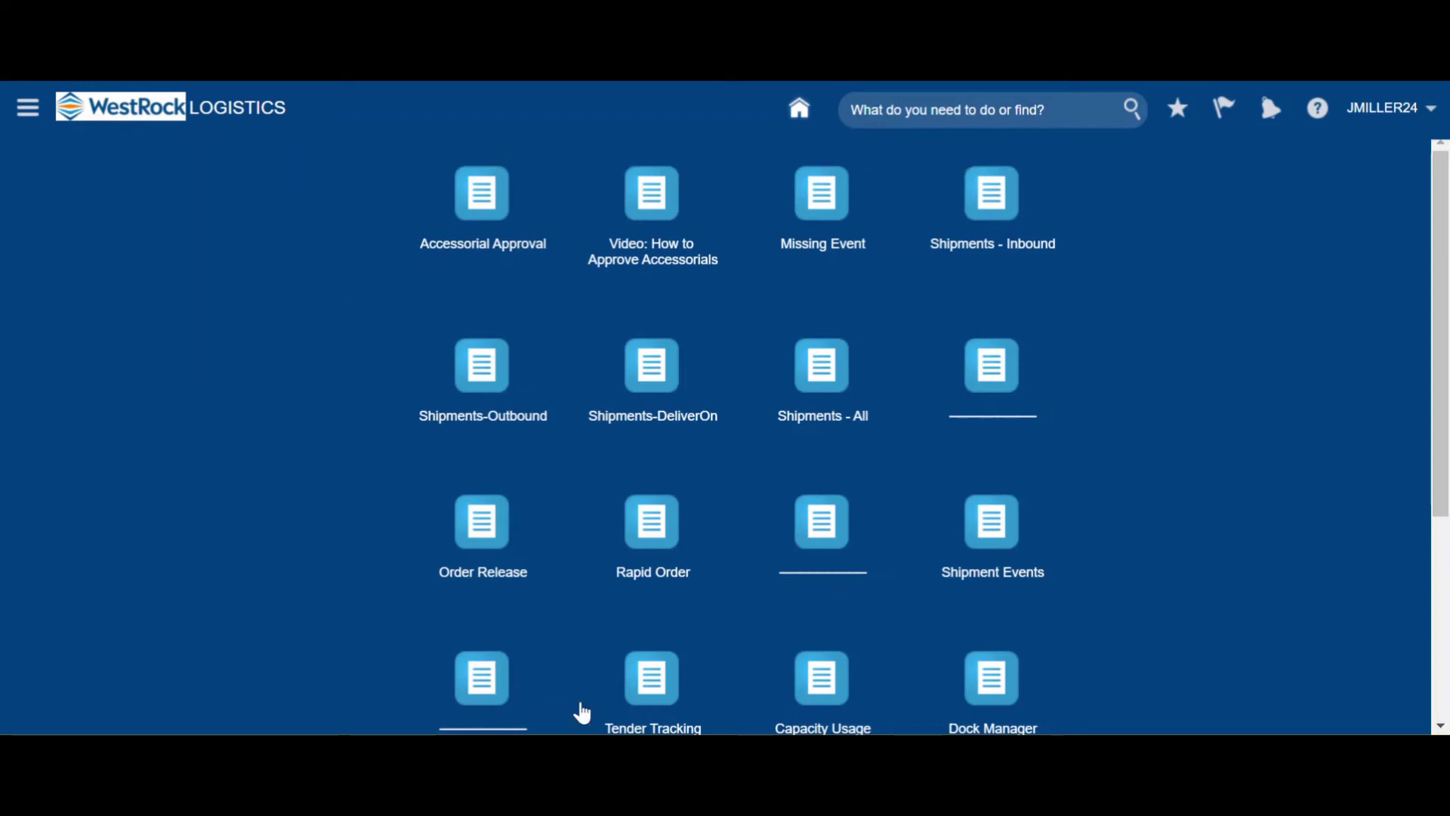
scroll(377, 468, "down", 5)
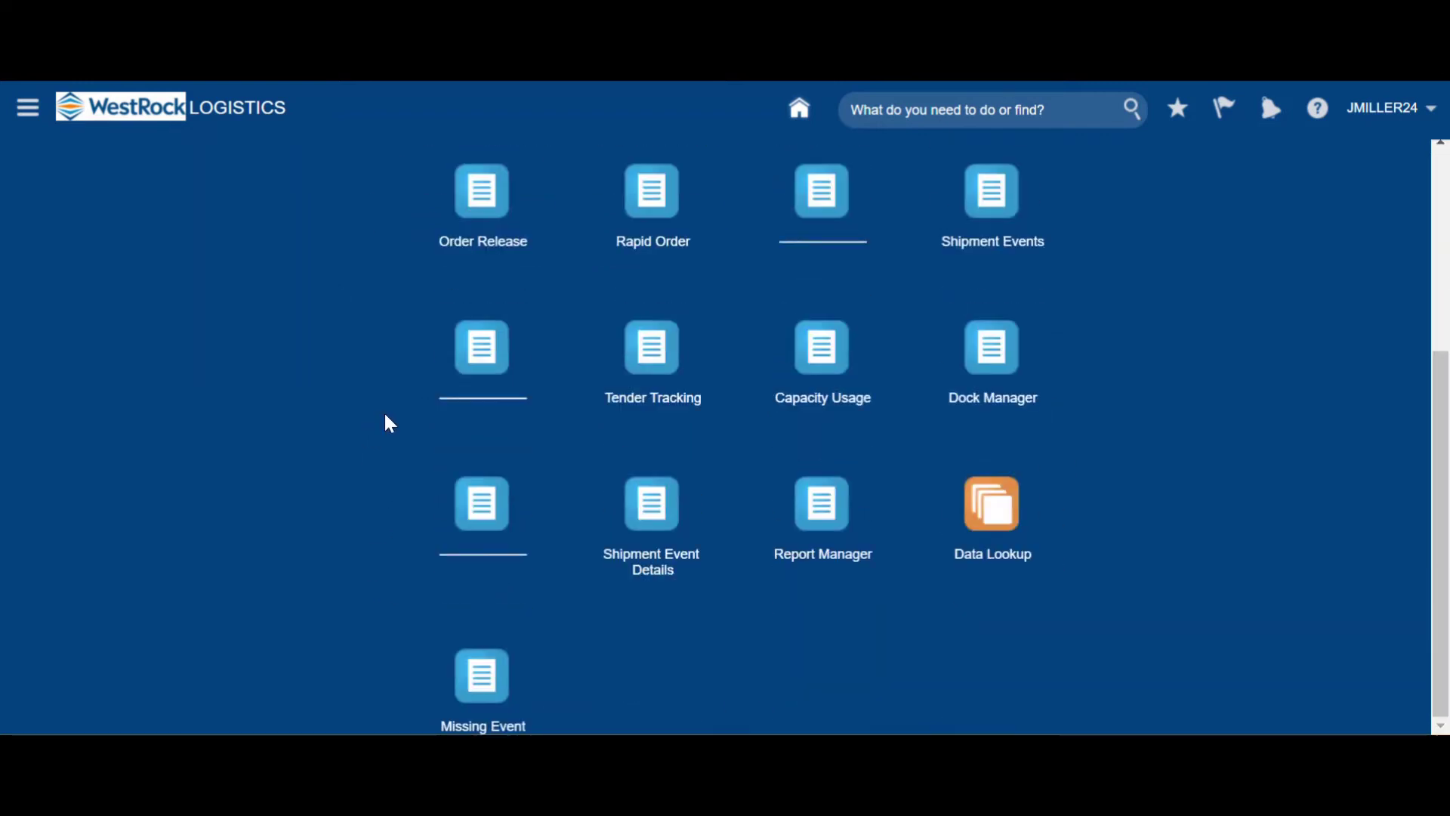
left_click(986, 502)
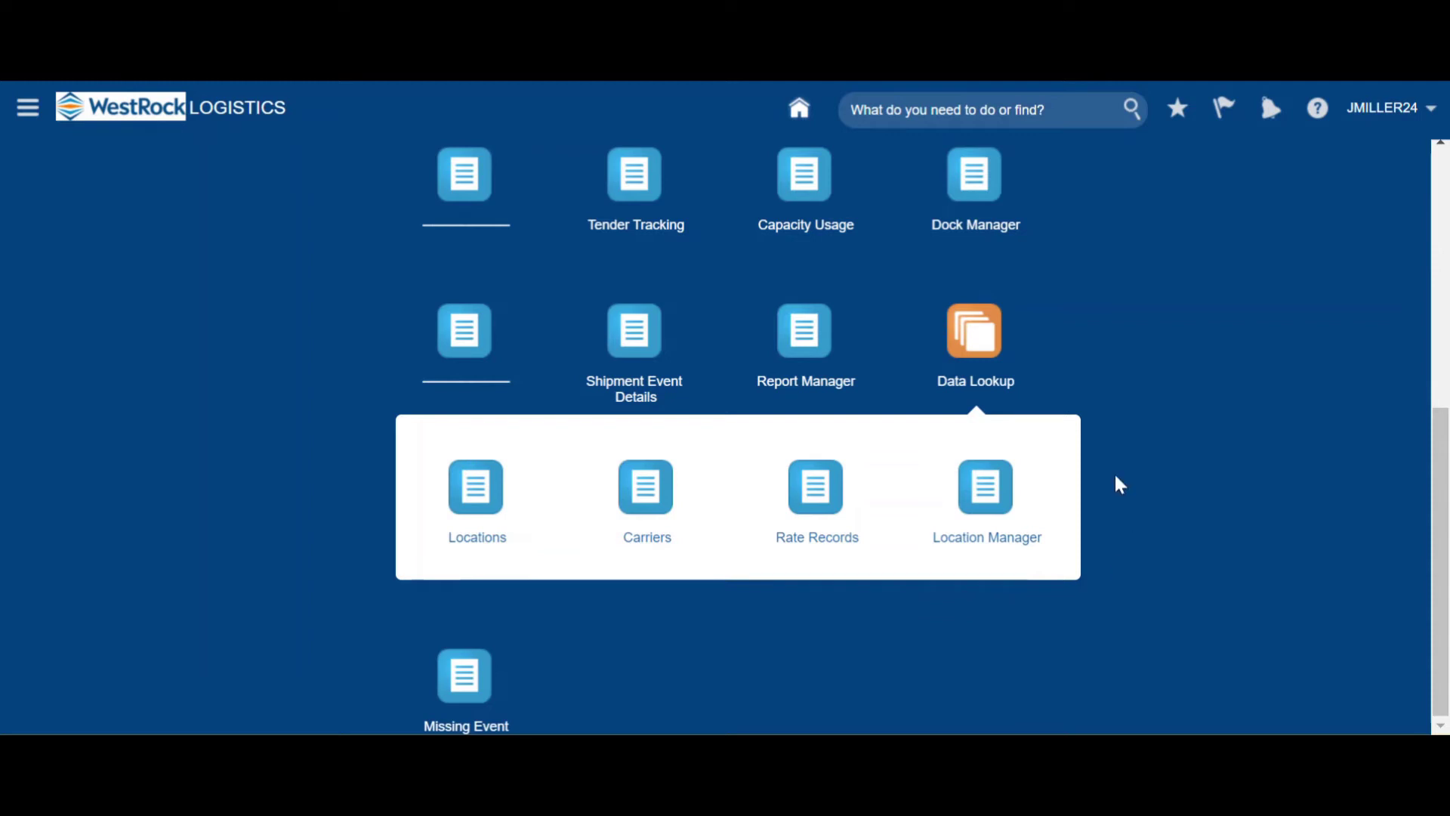
left_click(994, 351)
scroll(1046, 374, "up", 5)
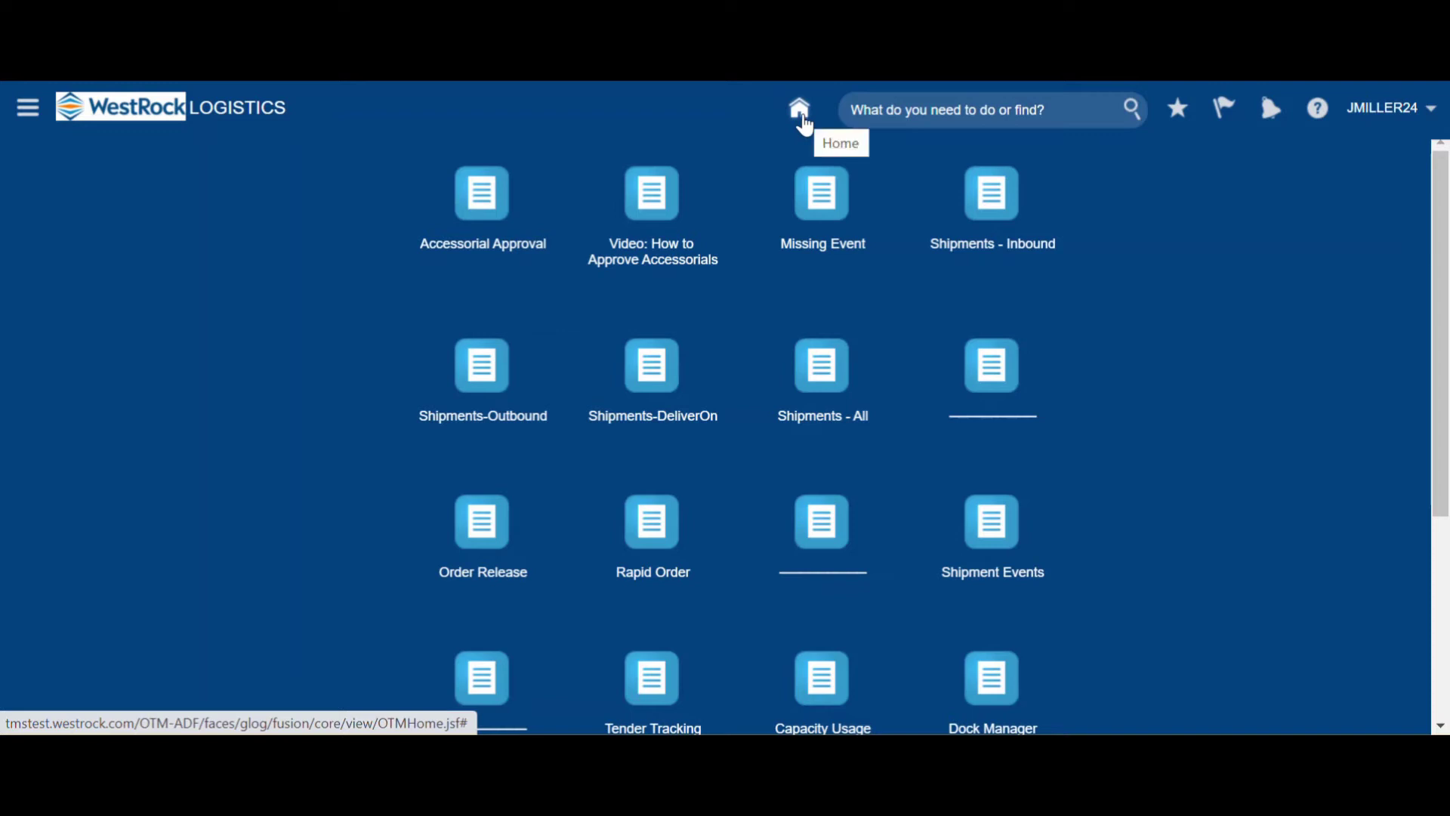
Search the global header for saved searches matching "ib -" and dismiss the results.
left_click(903, 112)
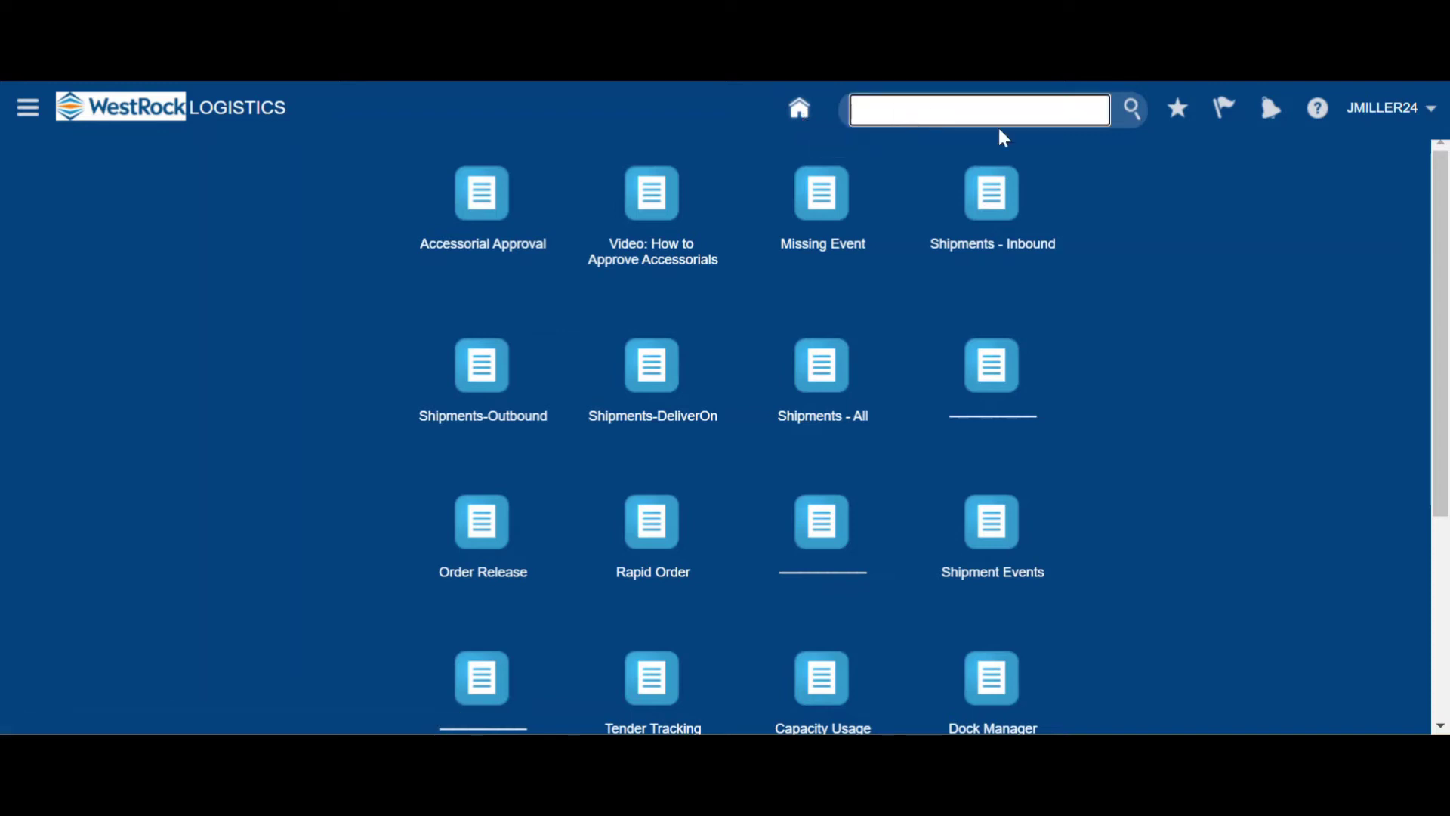
type("Ib -")
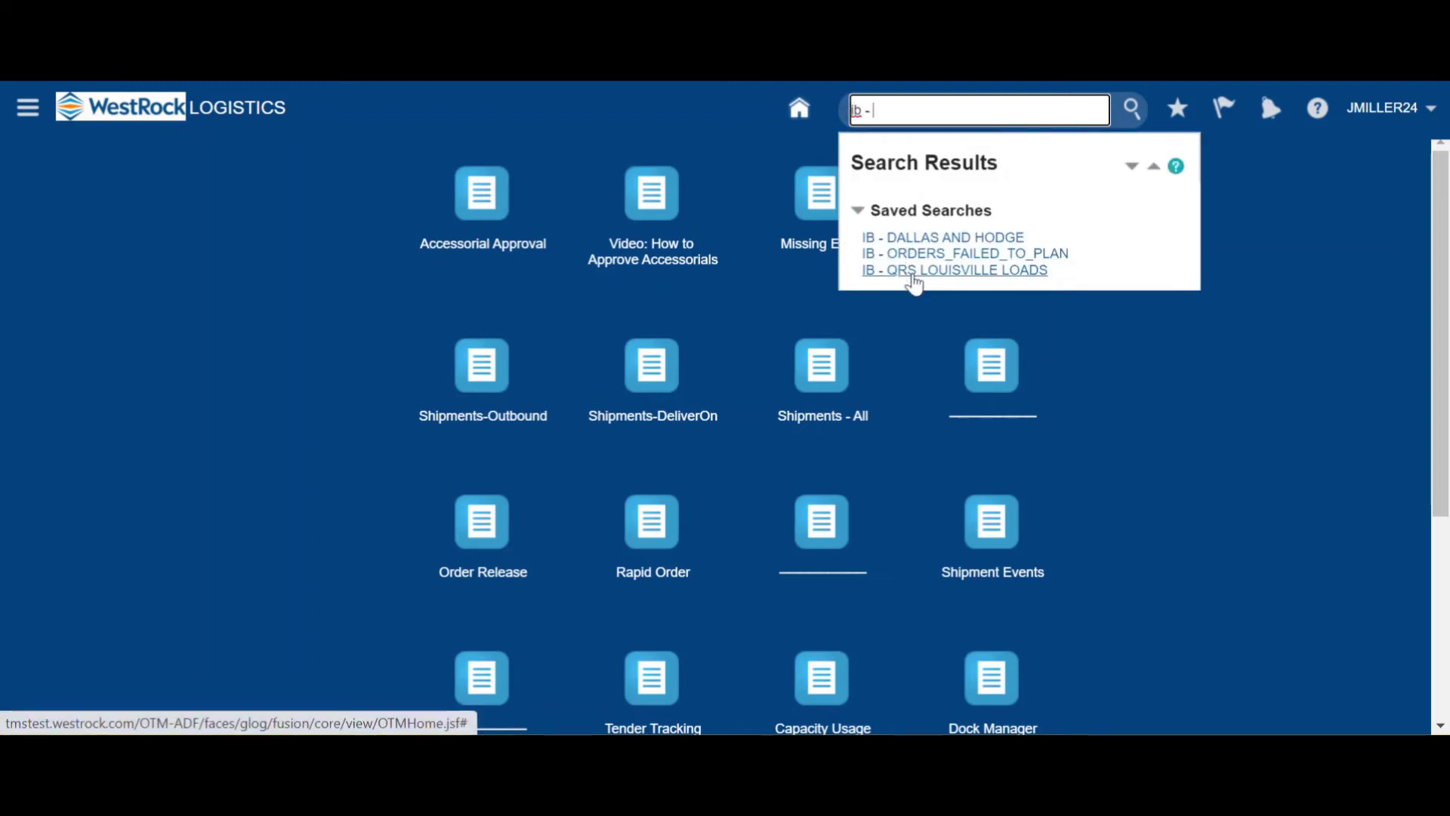
left_click(1255, 236)
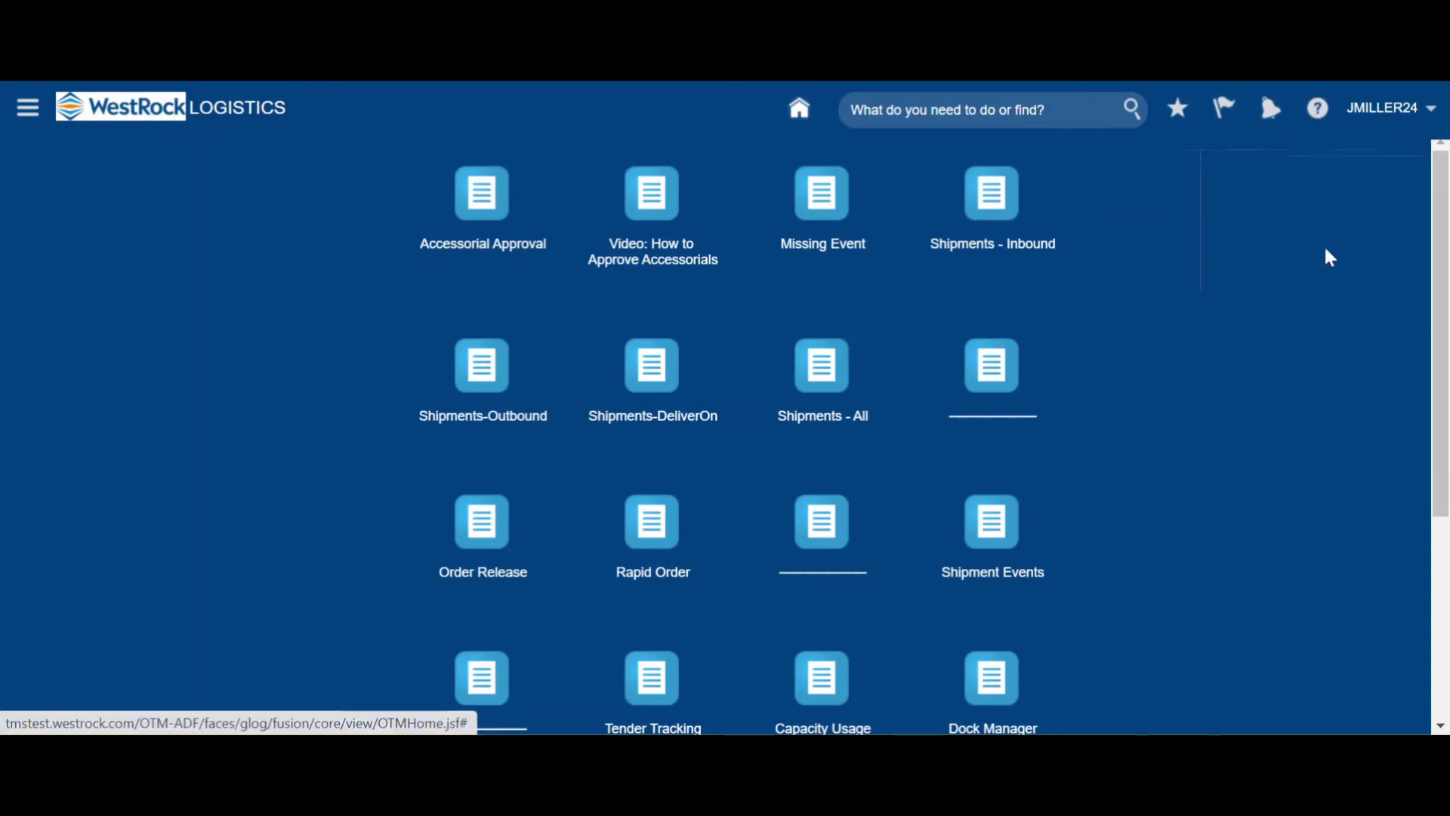
View the account's Settings and Actions and close them without saving.
left_click(1431, 111)
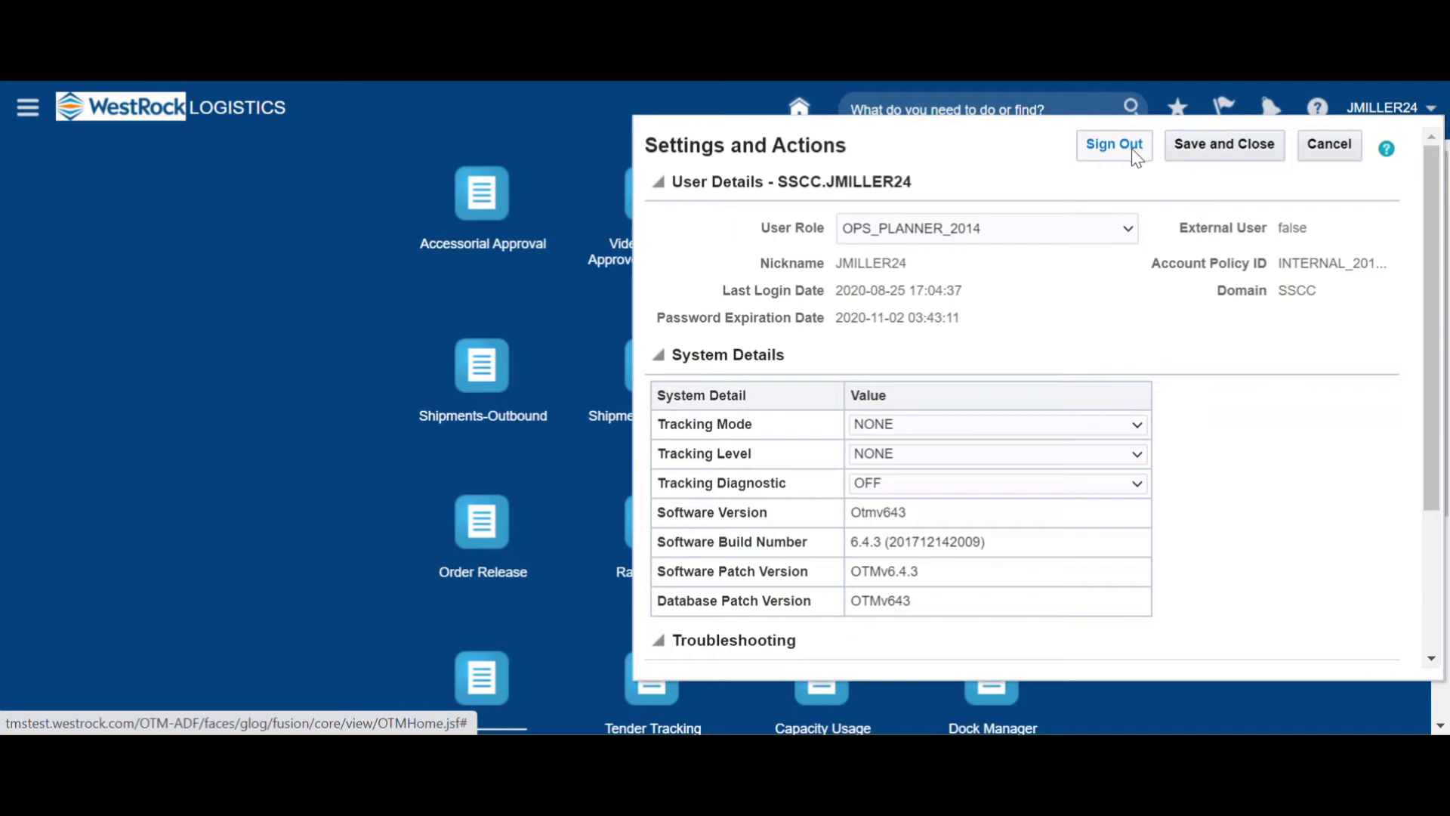
left_click(1332, 155)
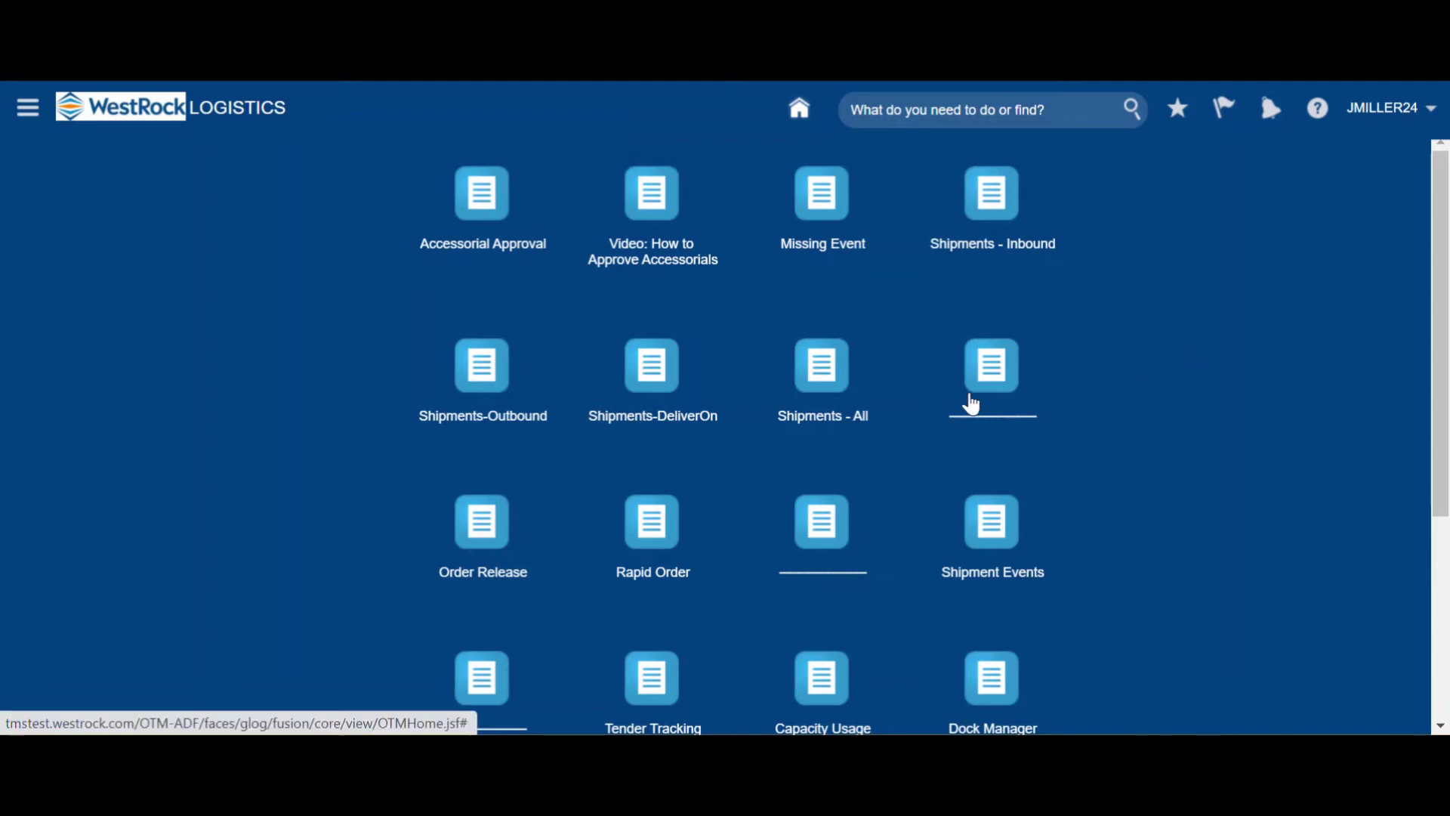
Open the Shipments - All finder and look through its saved queries without choosing one.
left_click(823, 373)
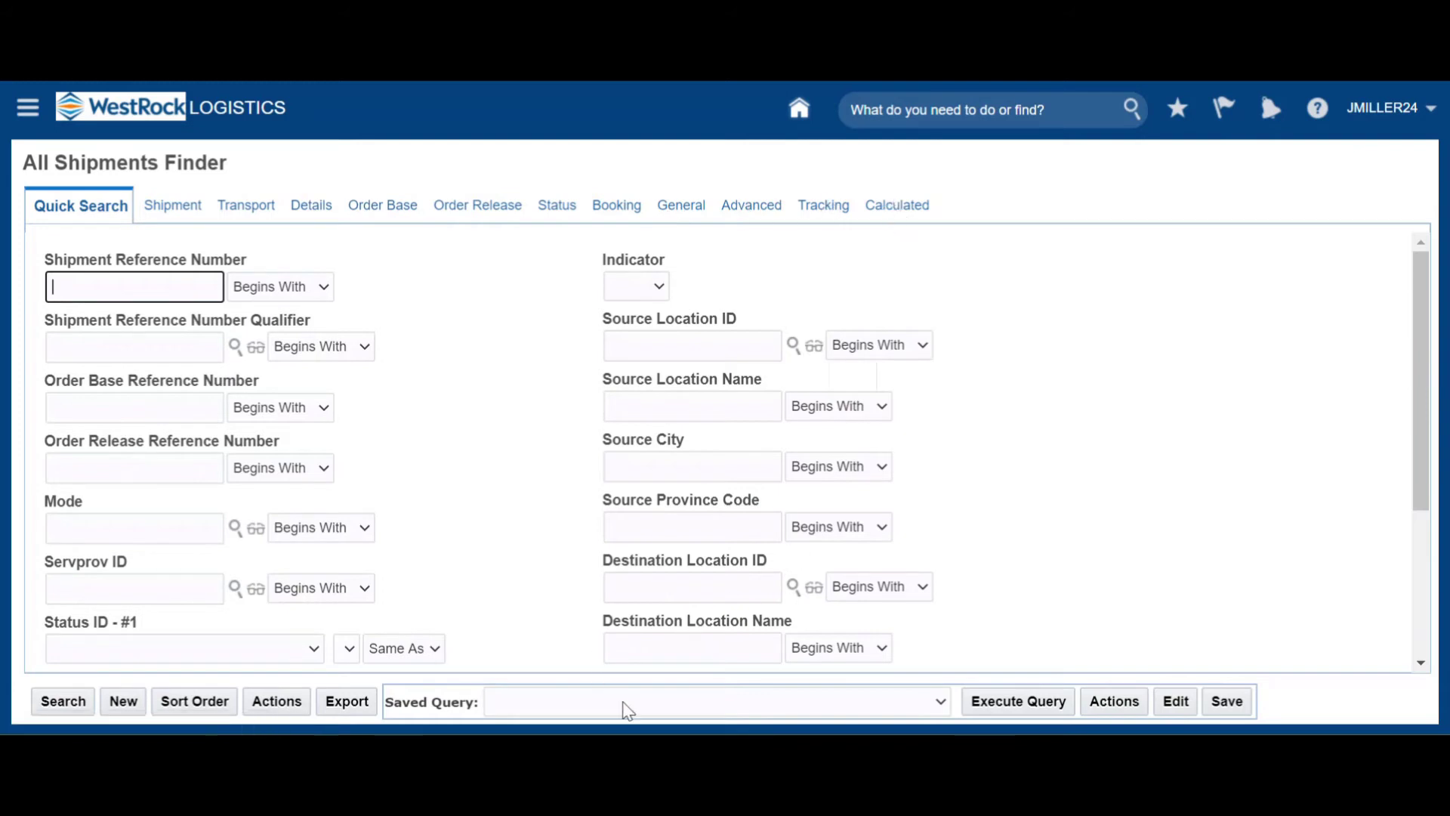
left_click(940, 702)
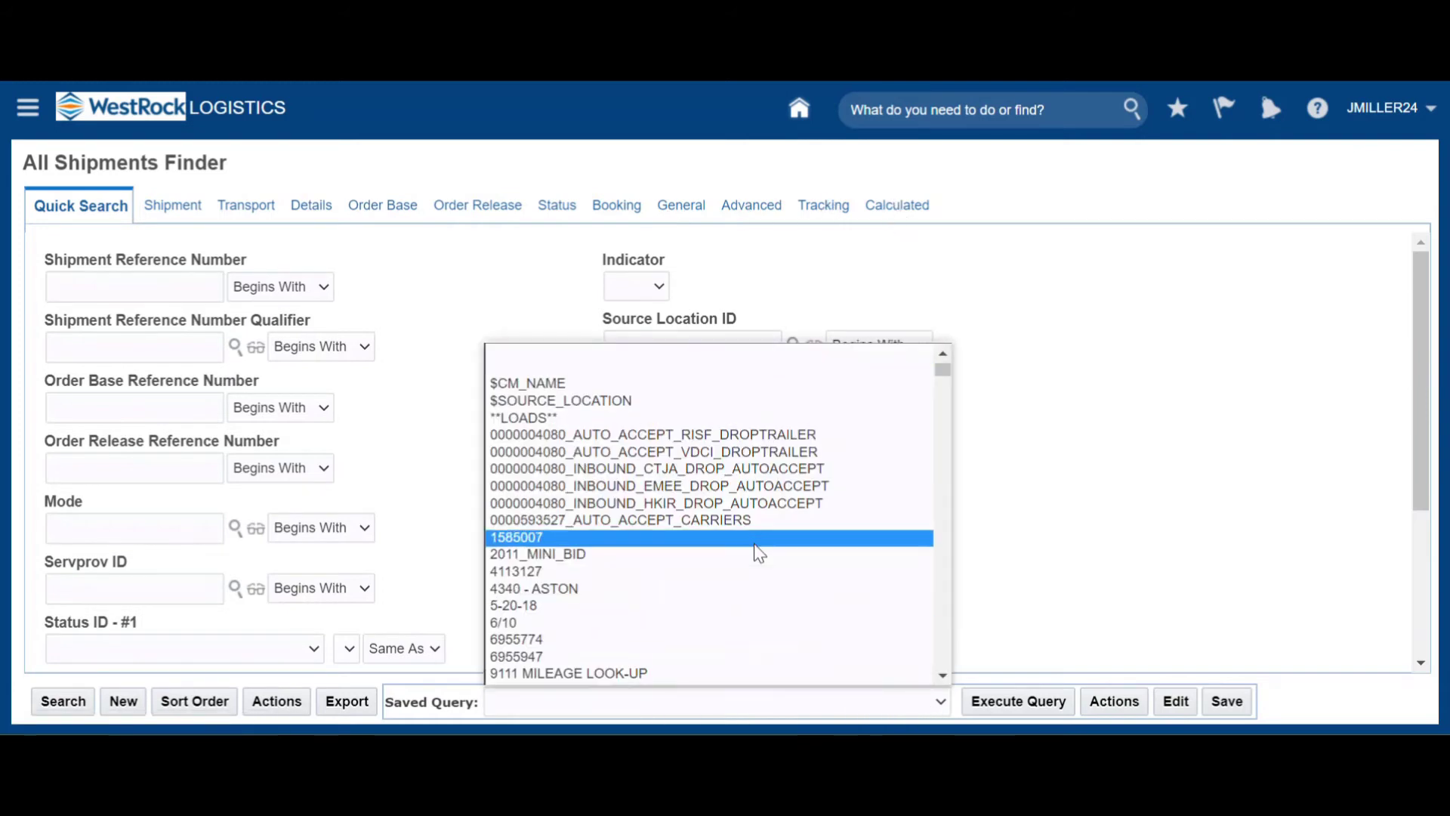
scroll(759, 554, "down", 10)
scroll(755, 548, "down", 10)
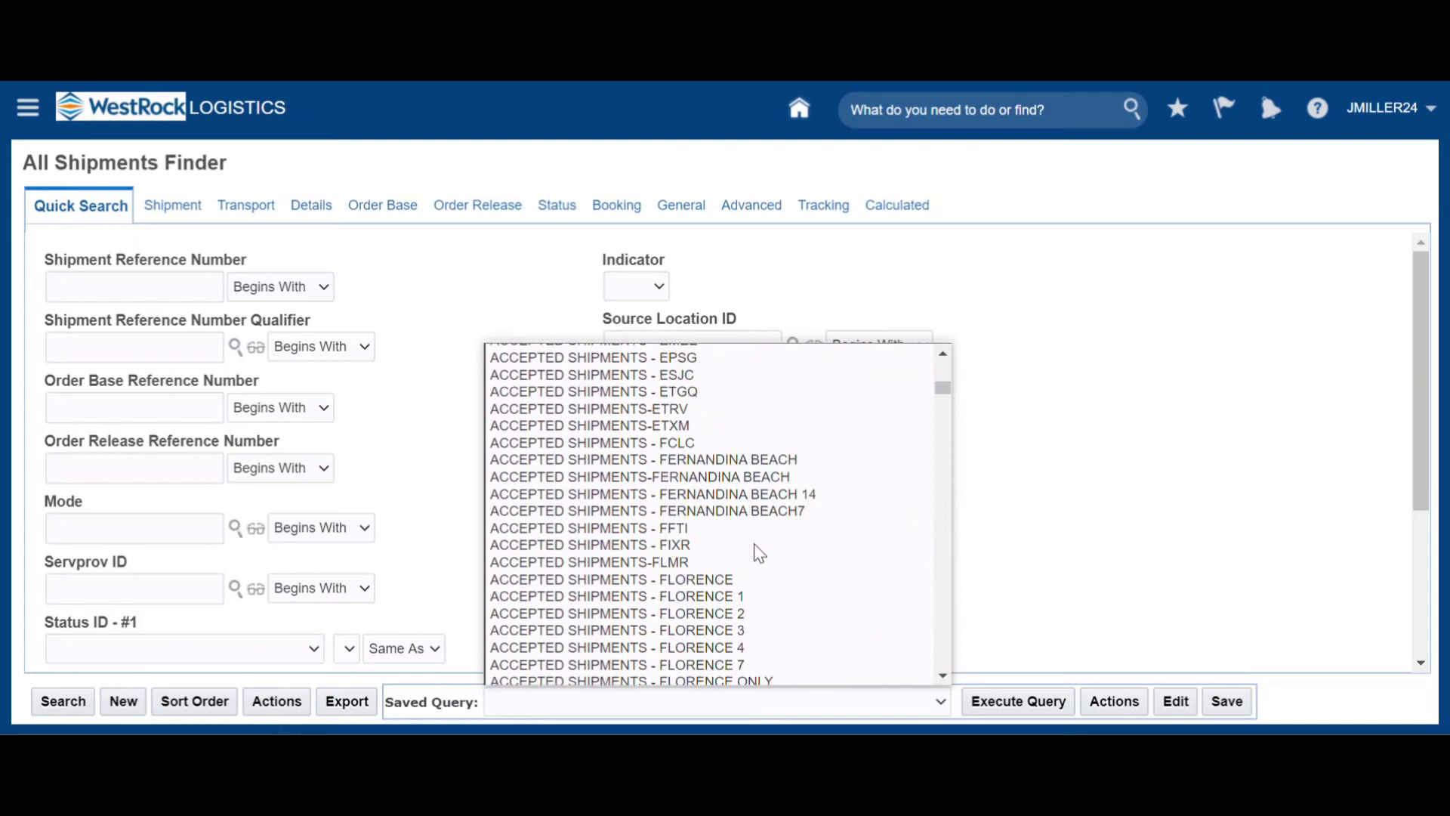
left_click(455, 249)
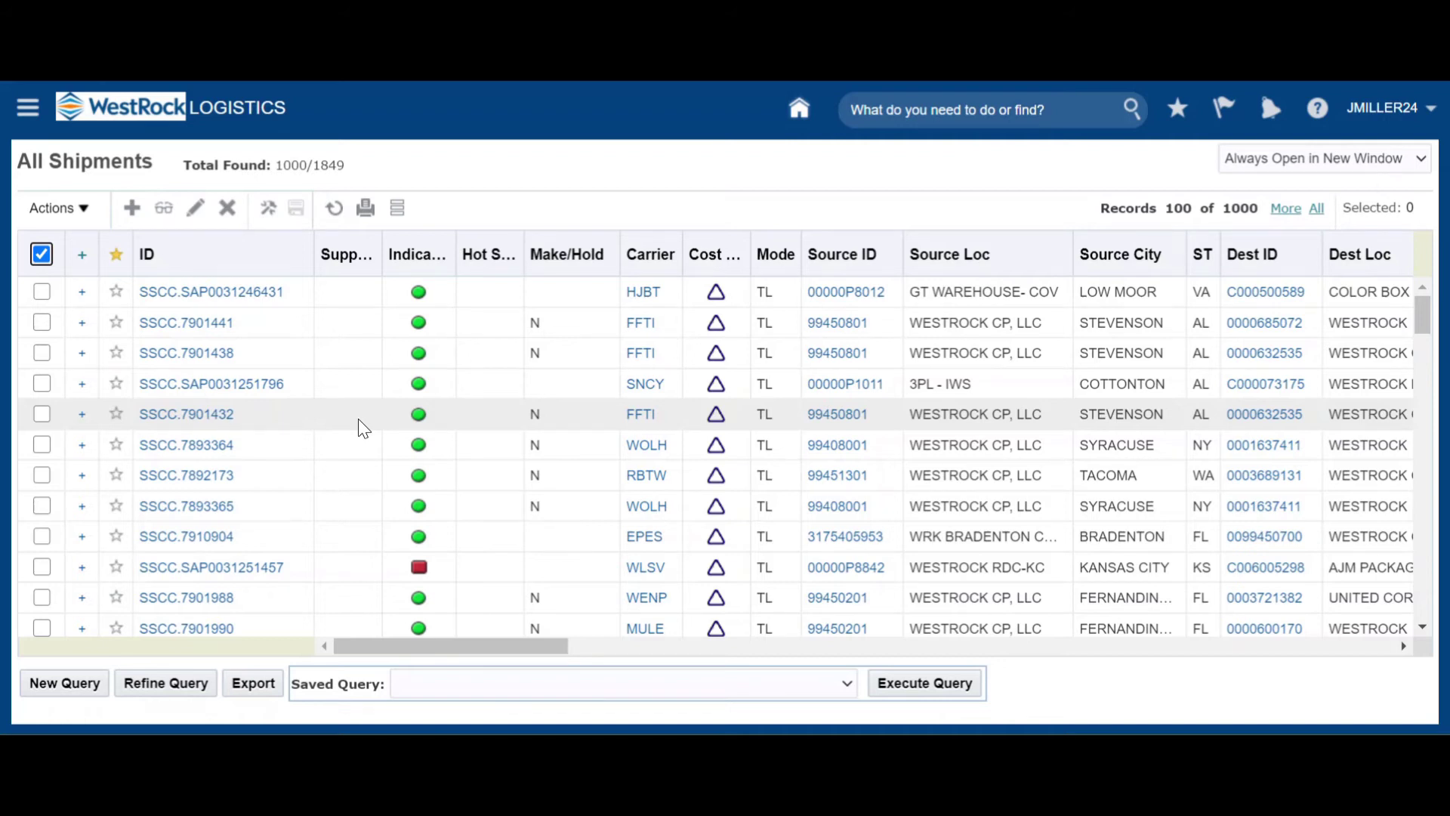
Select the first shipment in the results and explore its available actions, including the Change Carrier and Costs and Tender groups.
left_click(77, 213)
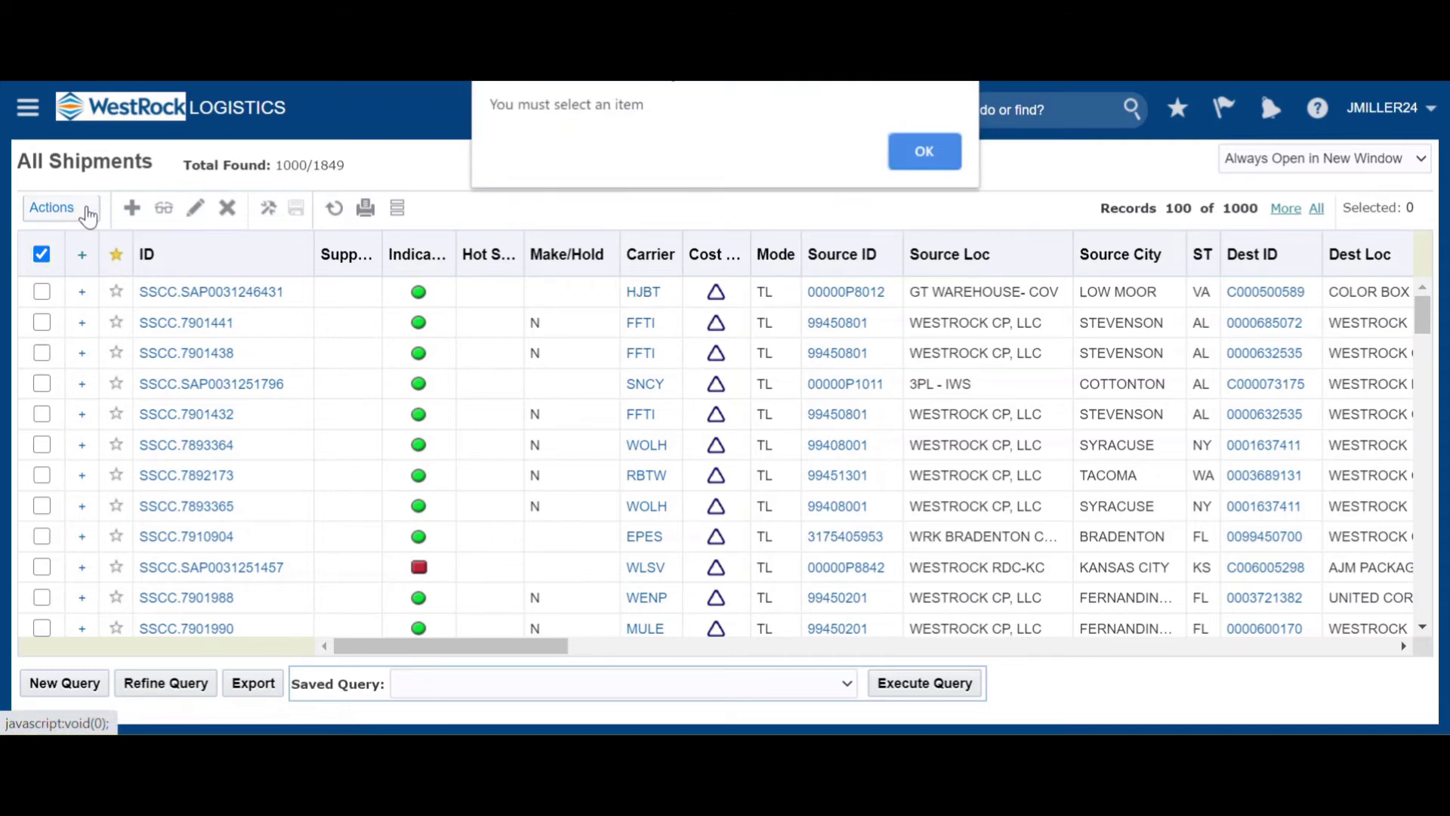
left_click(923, 151)
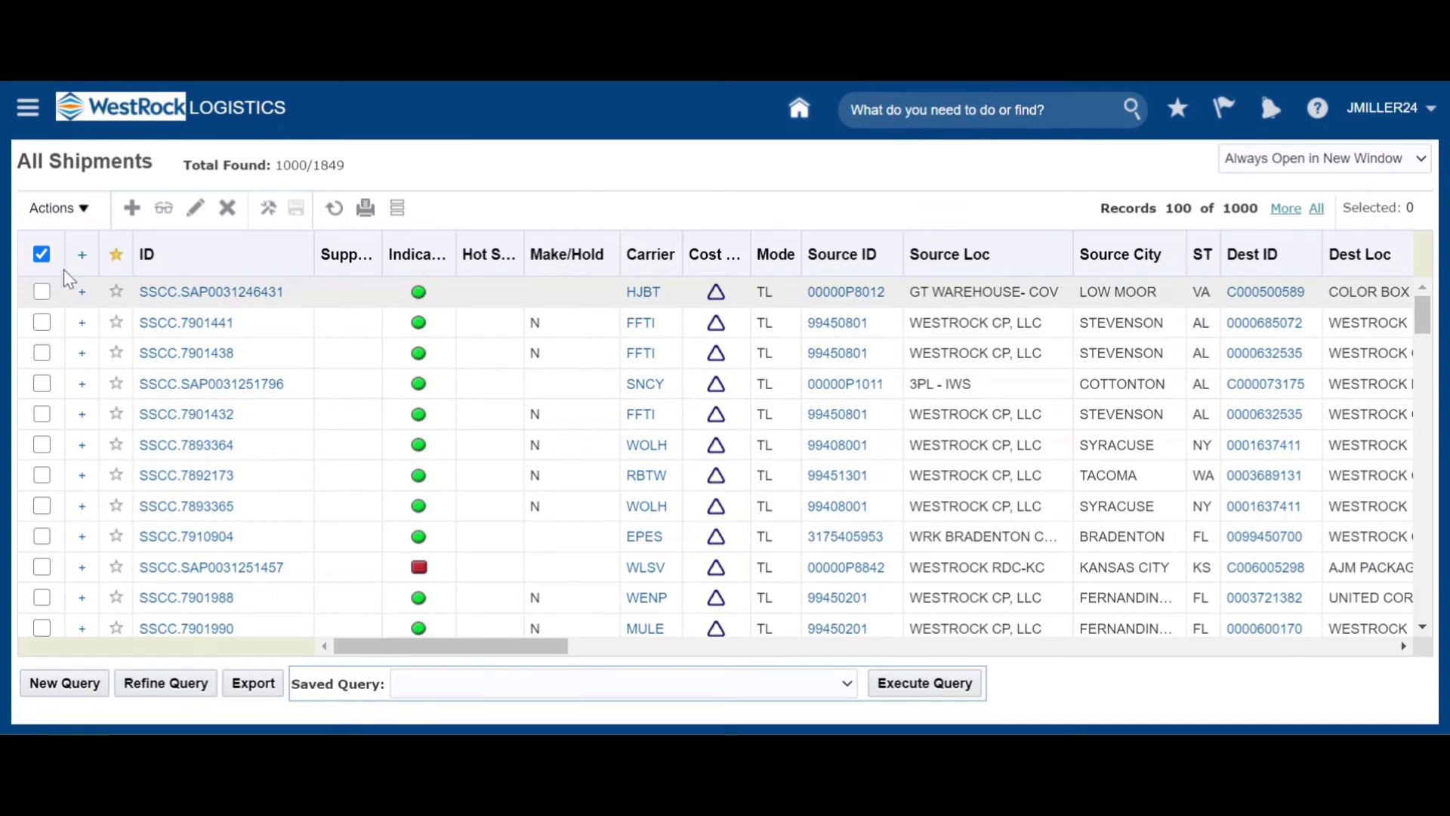
left_click(42, 292)
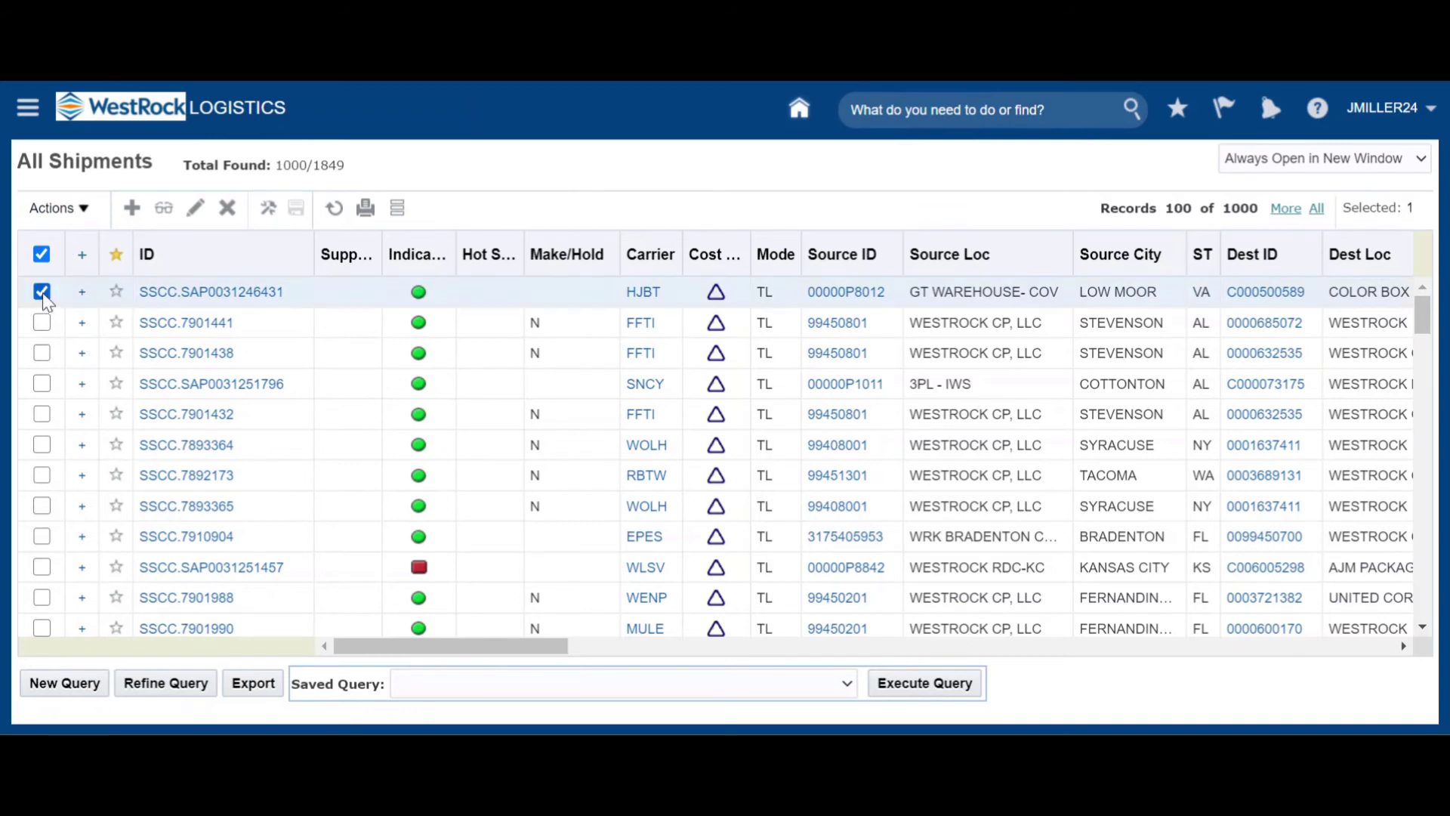
left_click(67, 210)
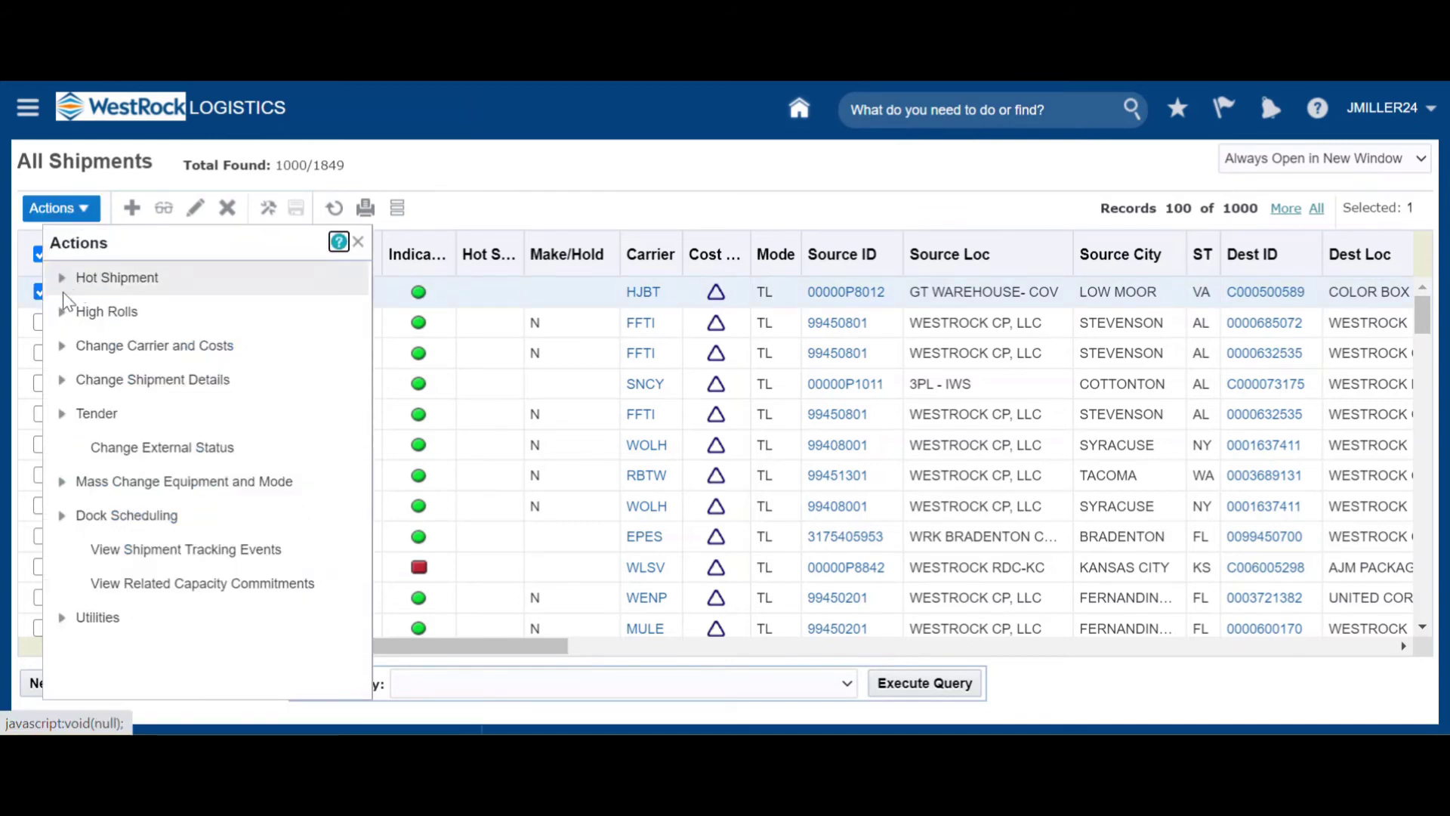
left_click(62, 349)
left_click(62, 349)
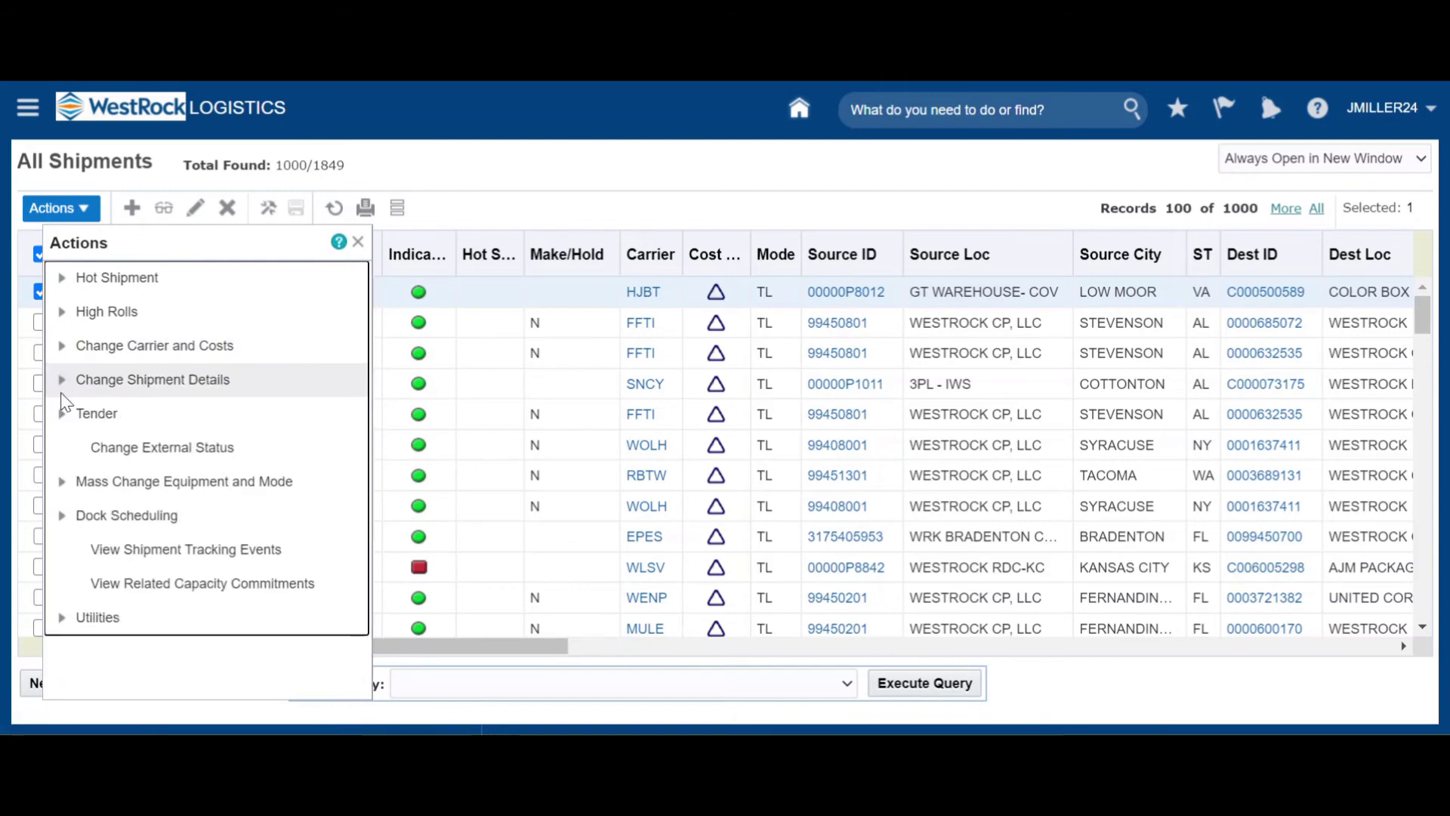
left_click(61, 417)
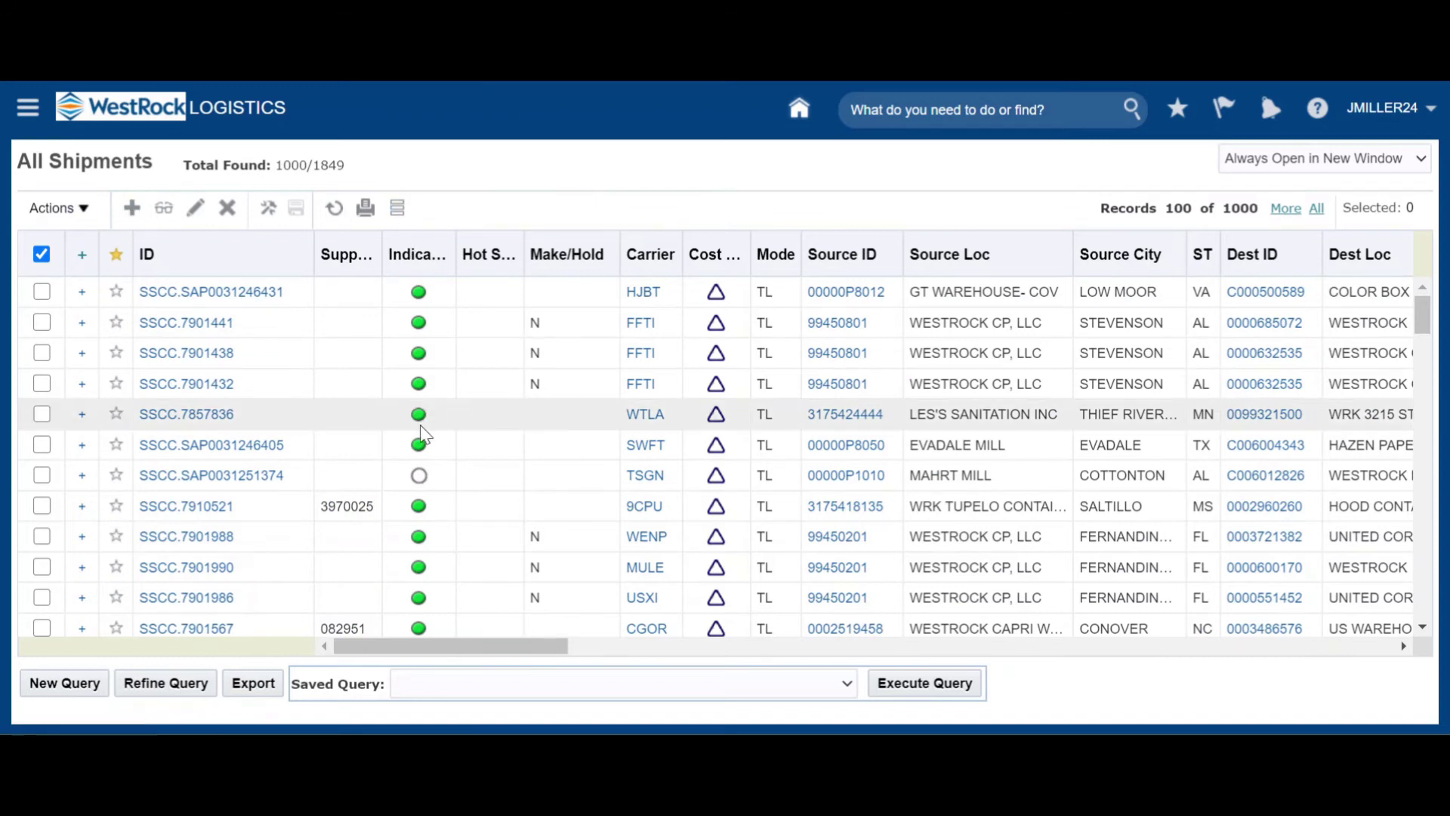
Reselect the first shipment in the refreshed results, view its list of actions and close the list.
left_click(42, 292)
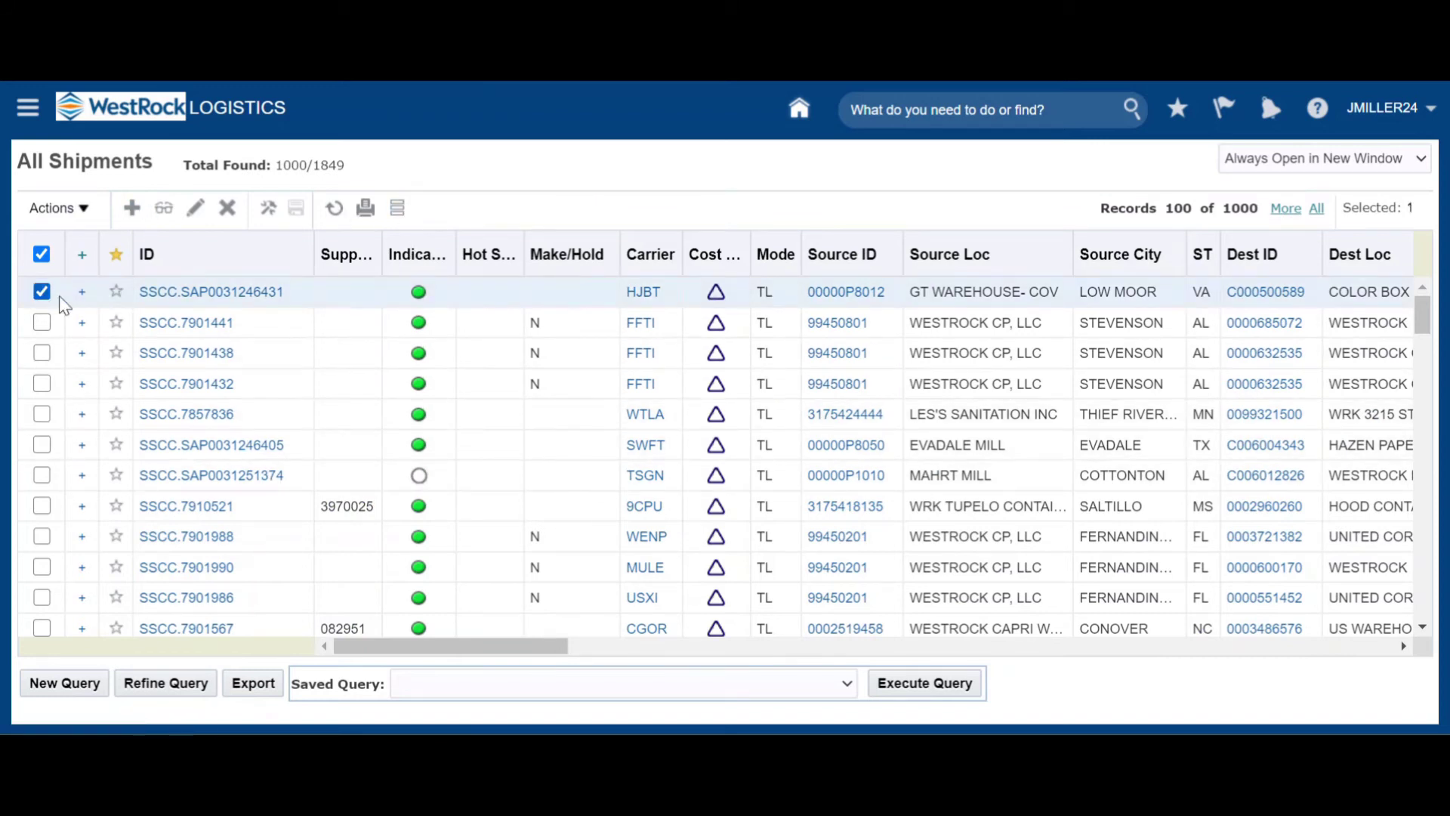
left_click(86, 210)
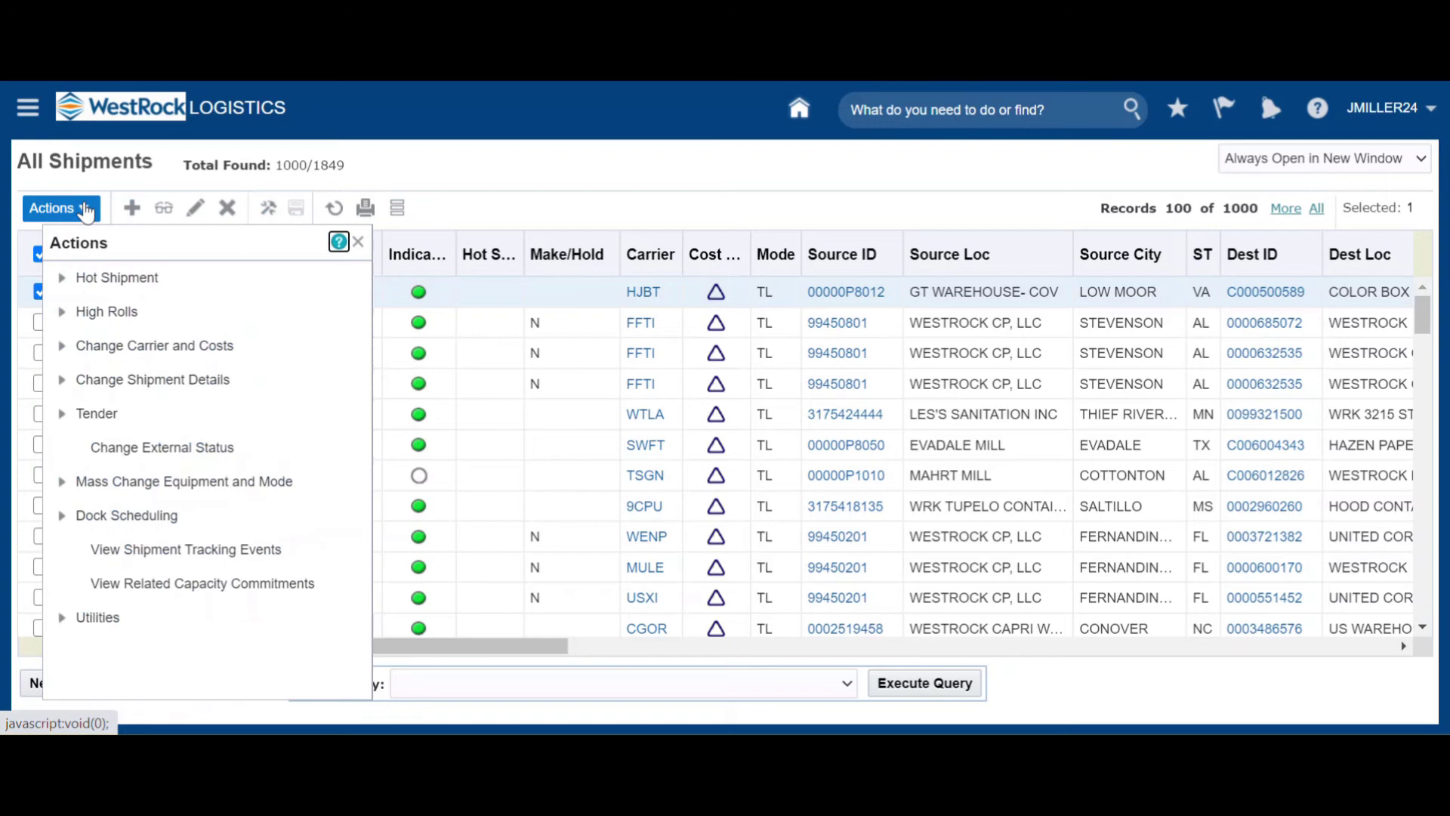
left_click(358, 242)
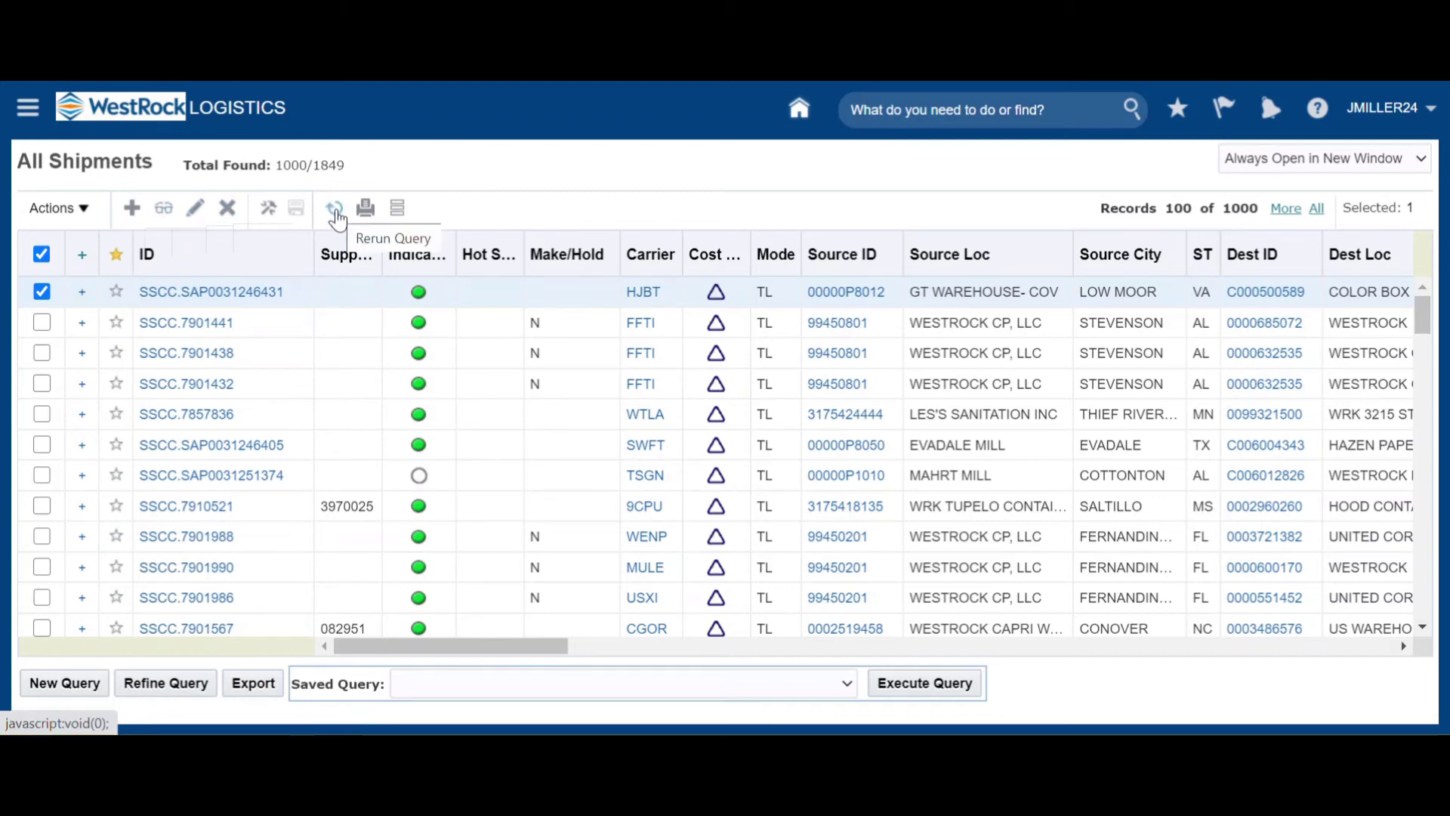
Review the search criteria behind the shipment results and glance at the saved queries available on the results page.
left_click(396, 211)
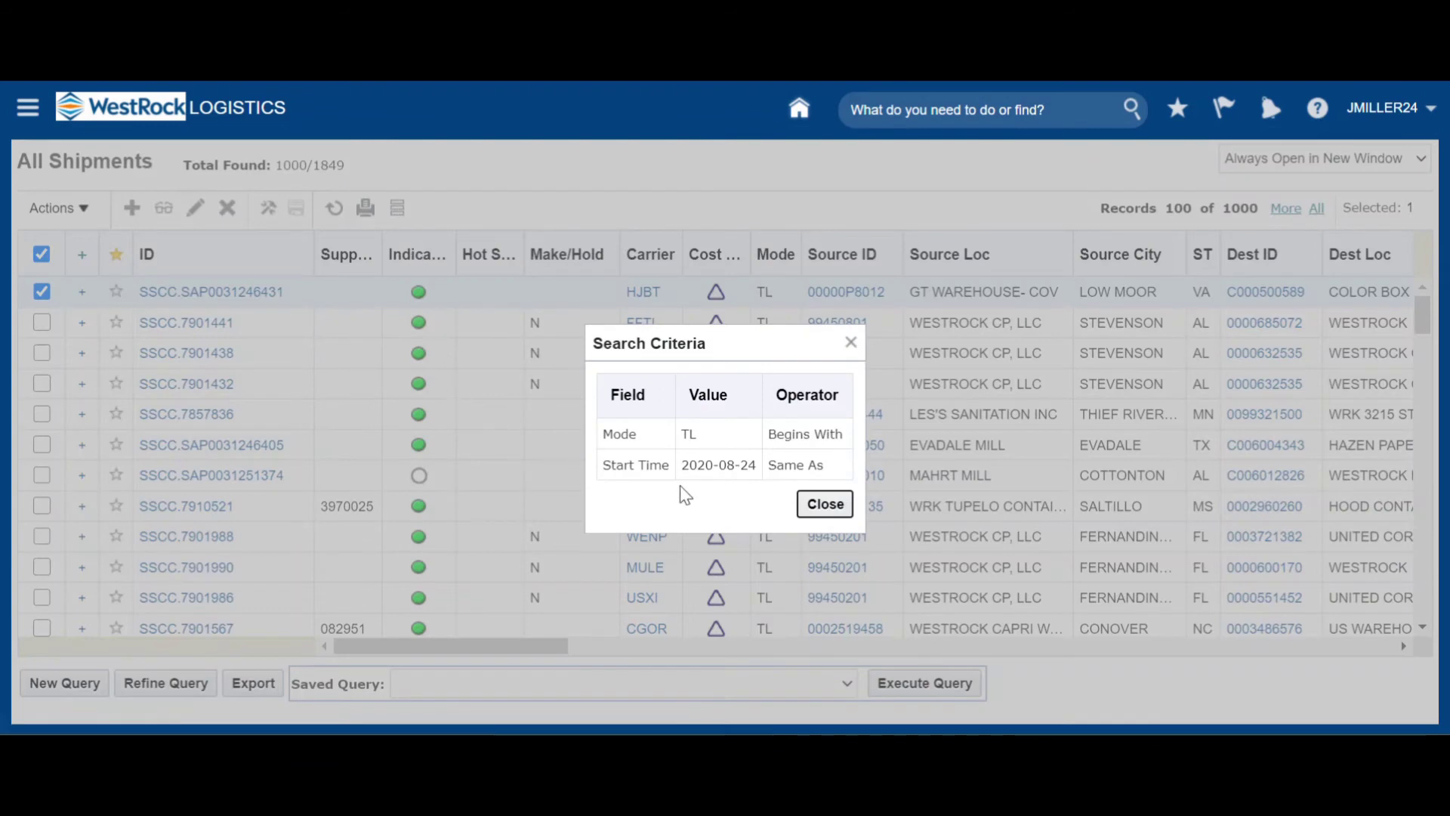
left_click(827, 508)
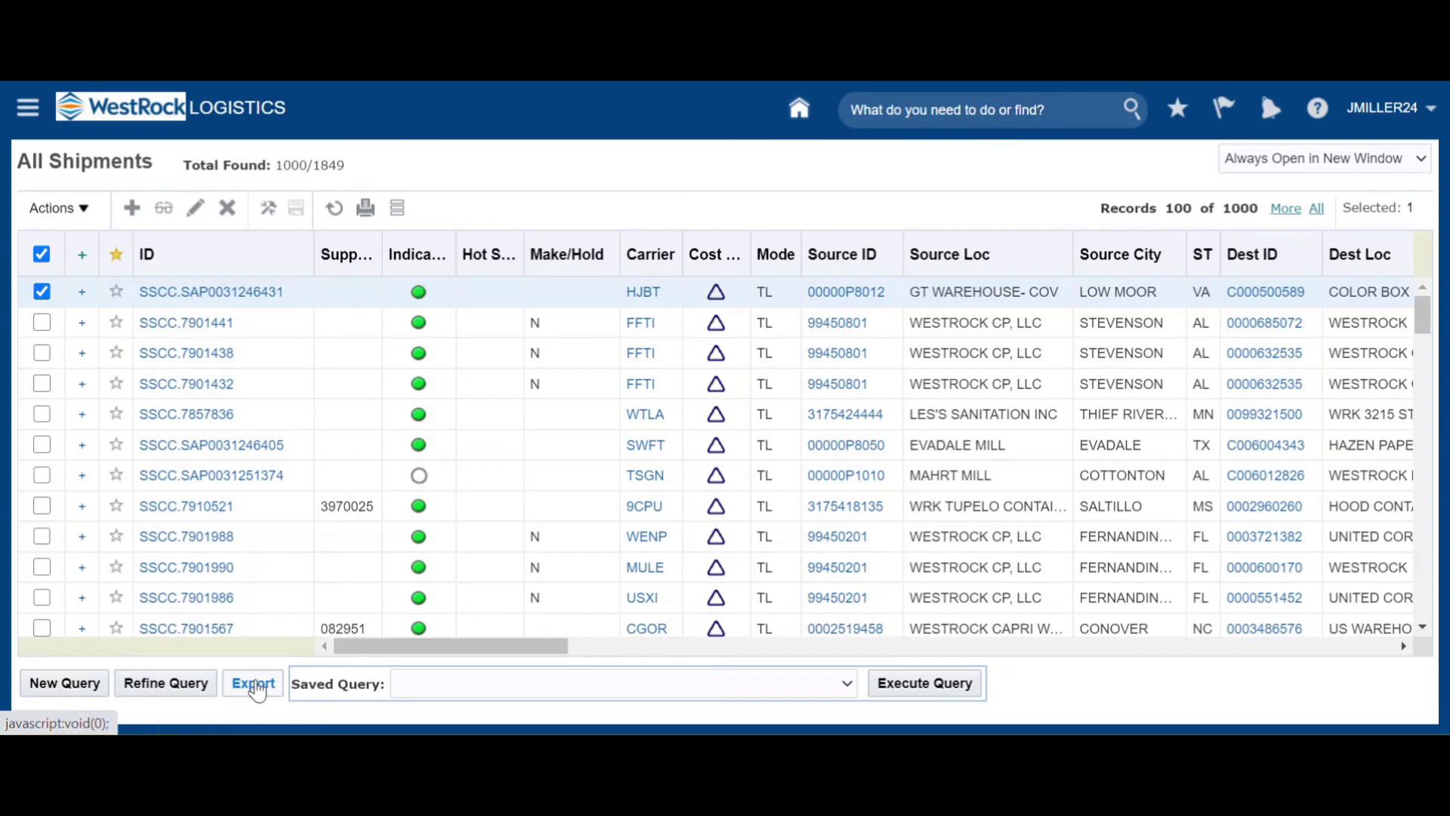
left_click(540, 686)
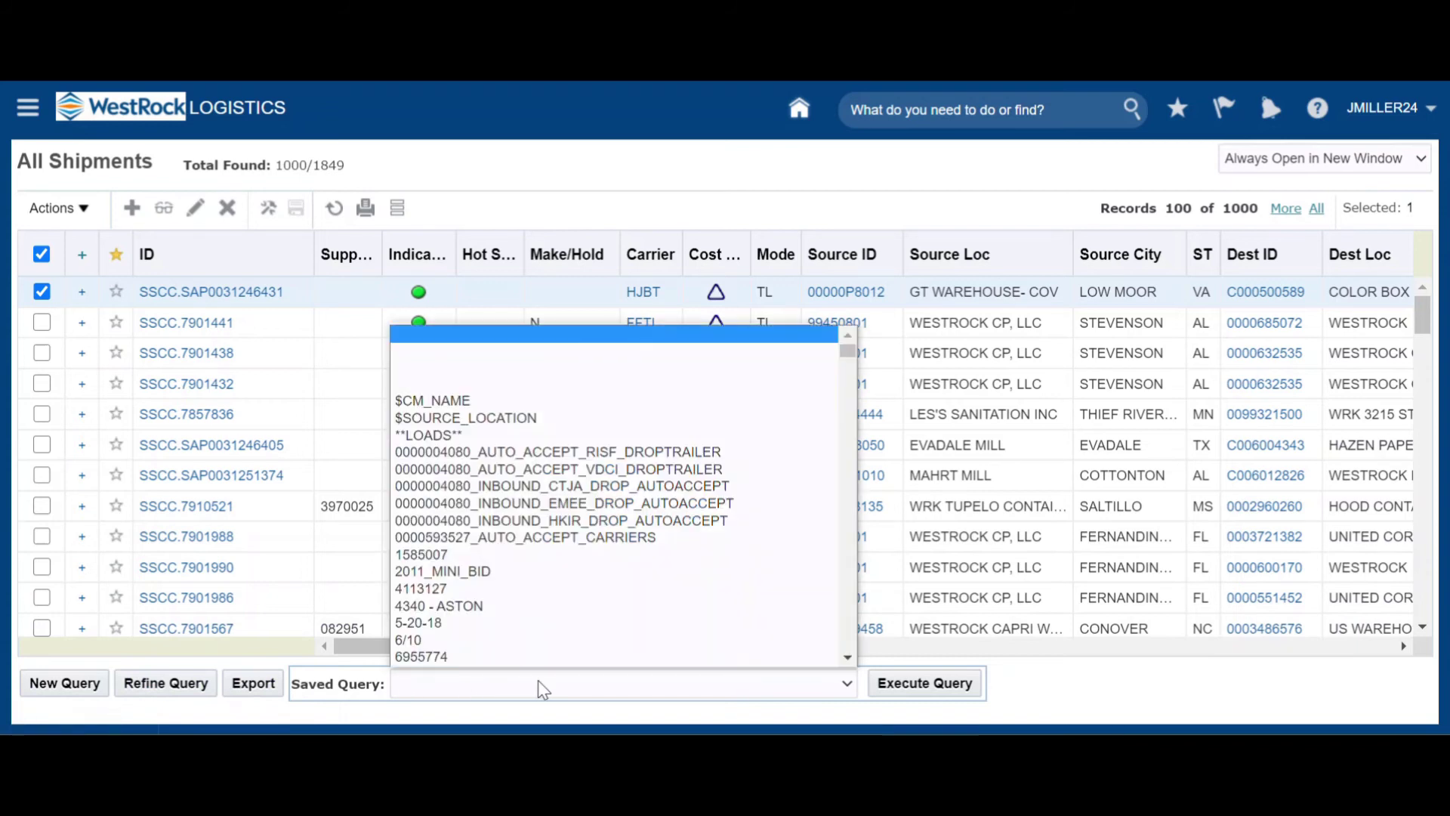
left_click(541, 687)
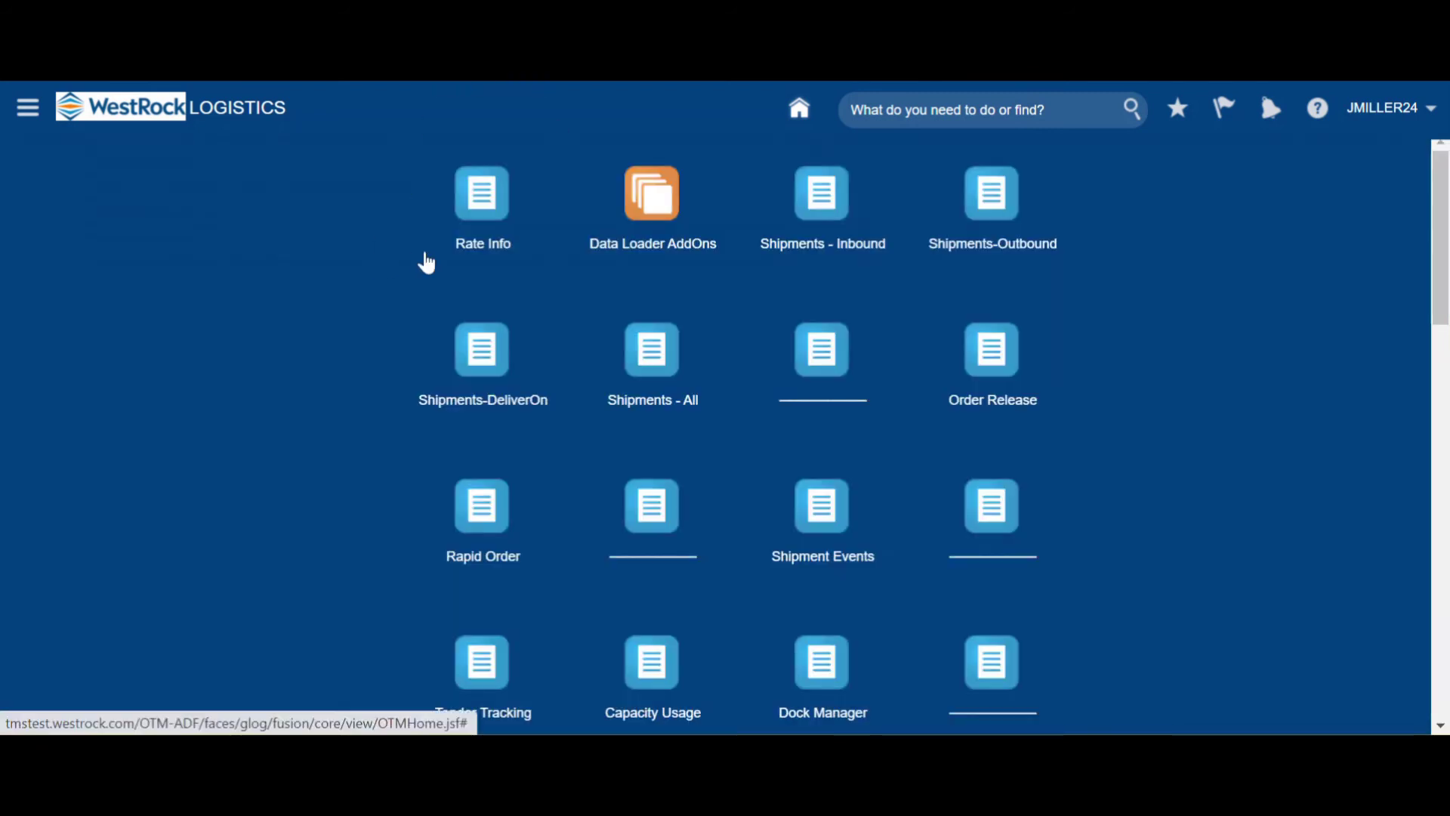
Open the Accessorial Workbench - TEST from the home springboard and collapse its layout header.
scroll(405, 257, "down", 3)
scroll(410, 264, "down", 5)
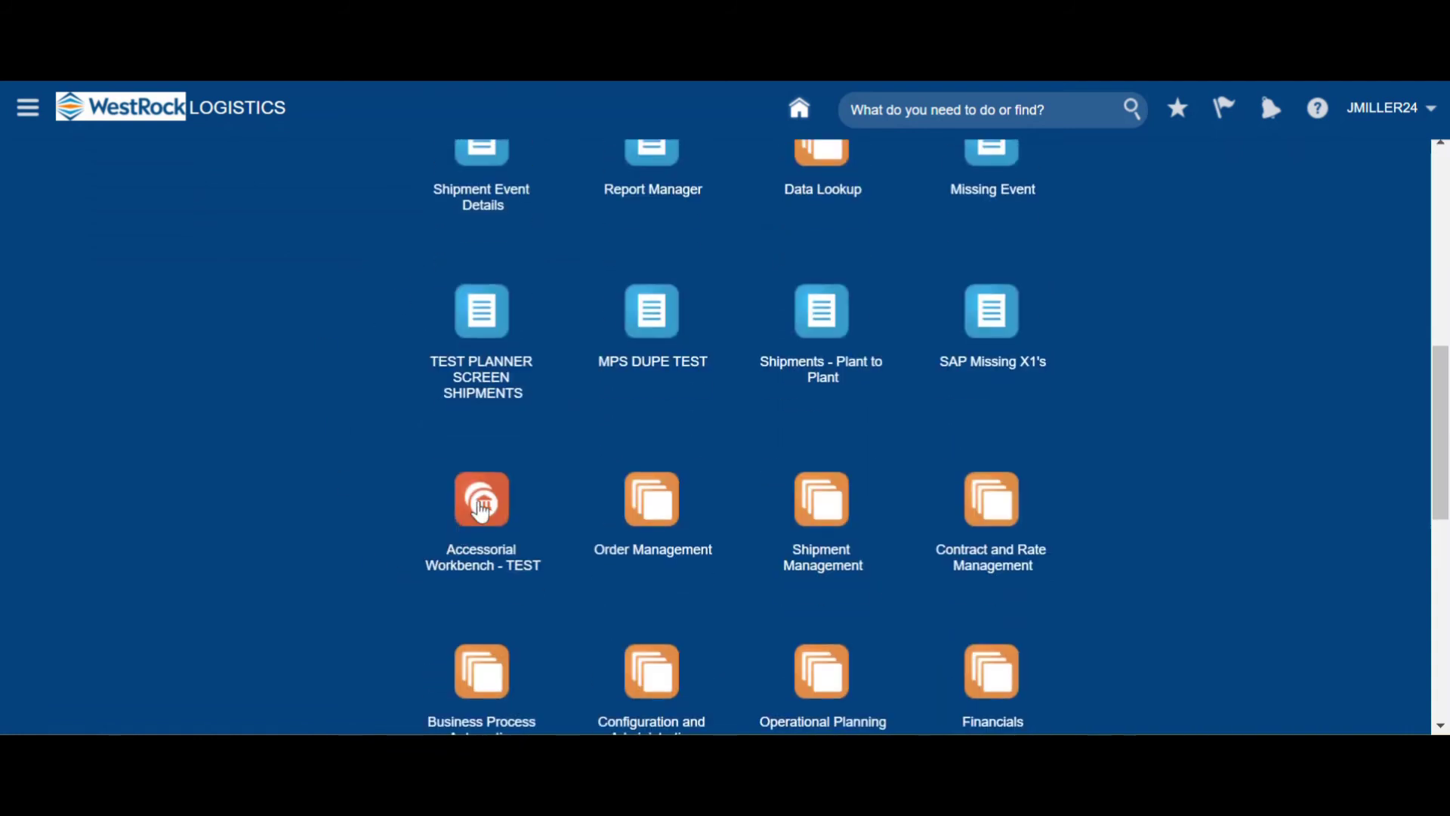
left_click(481, 507)
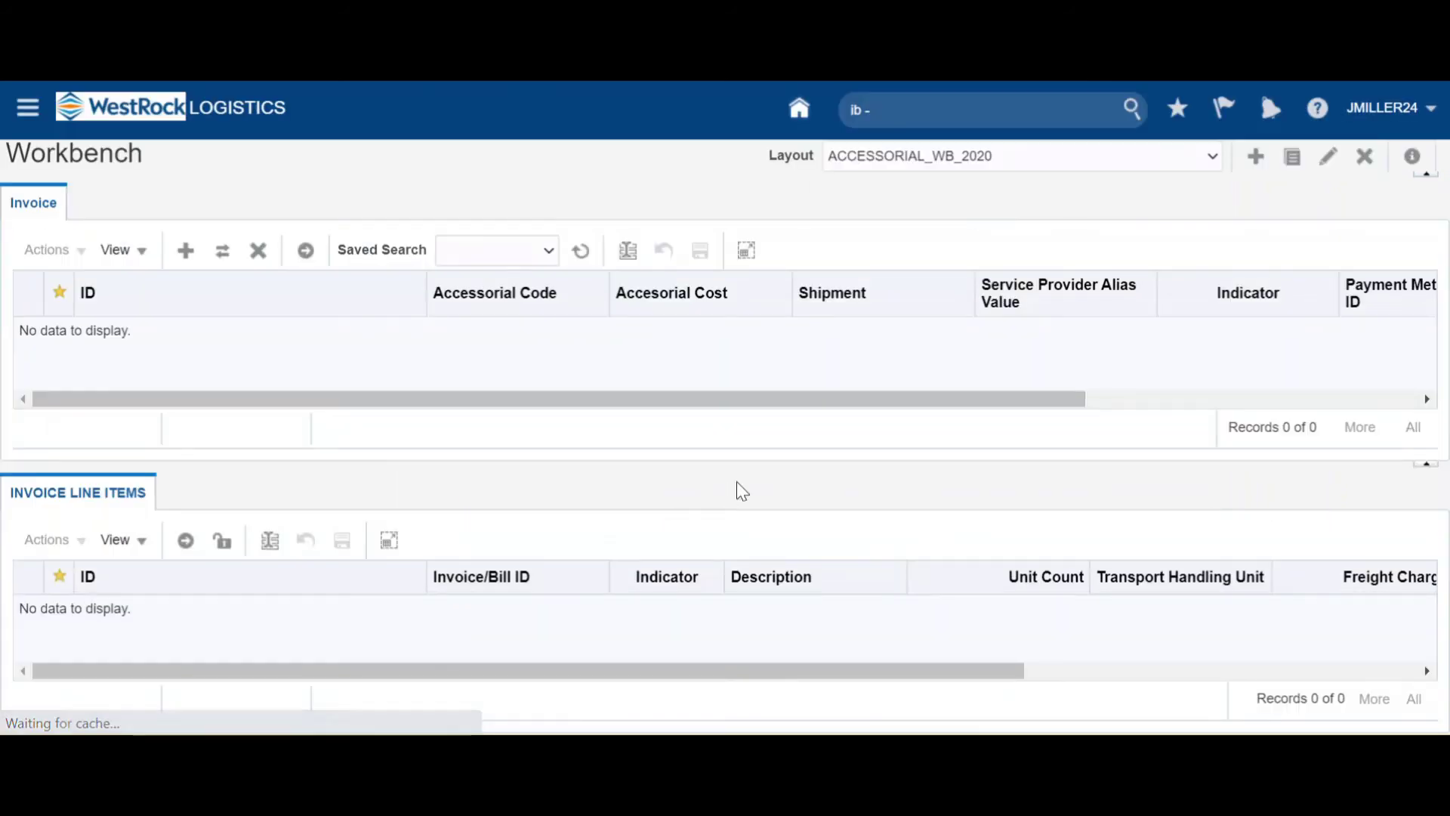
left_click(1427, 174)
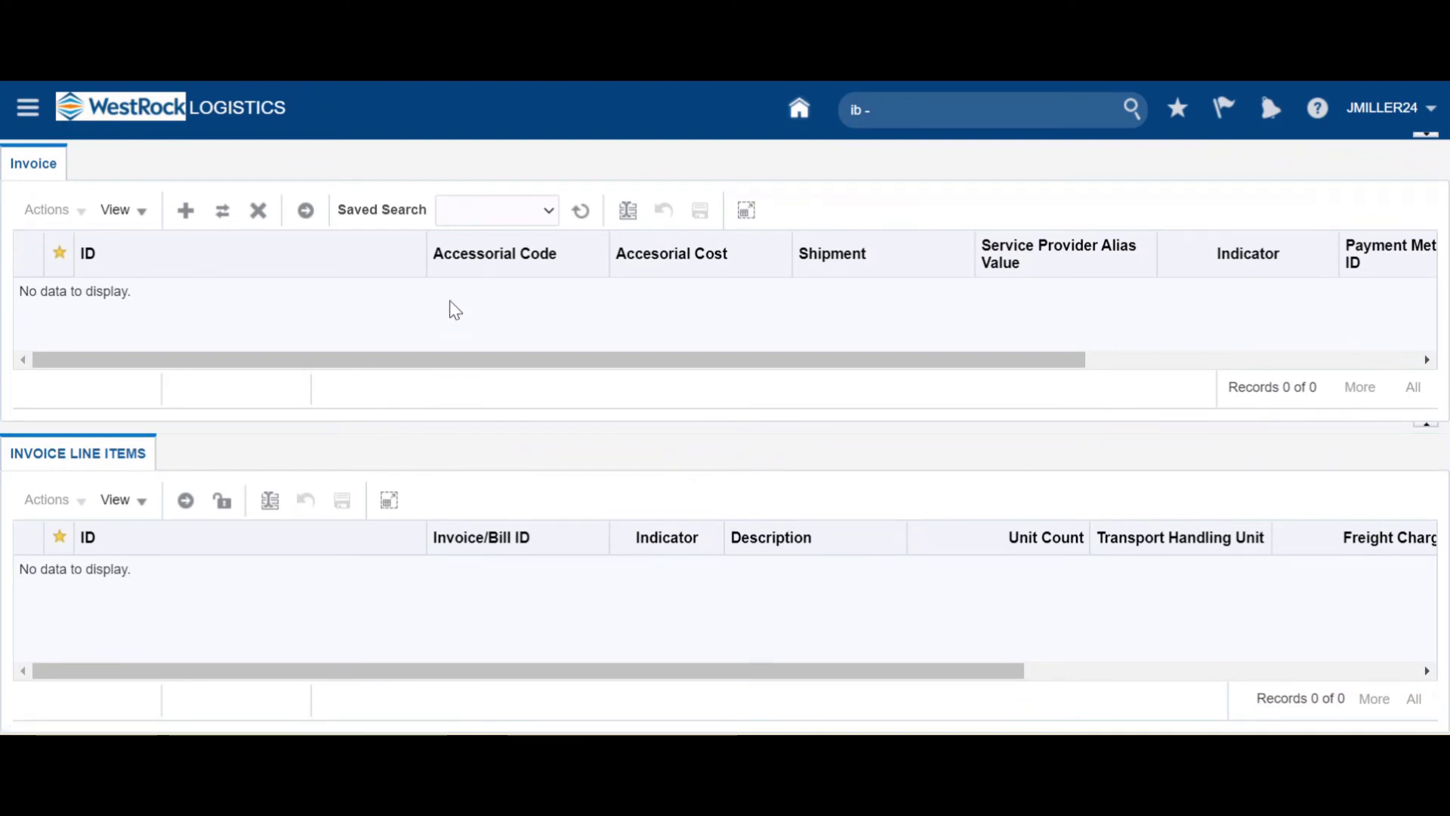
Load invoices with the saved search 1101PAYMENTINQUIRIES_INV and select the second invoice, OVER WEIGHT, to show its line items.
left_click(549, 212)
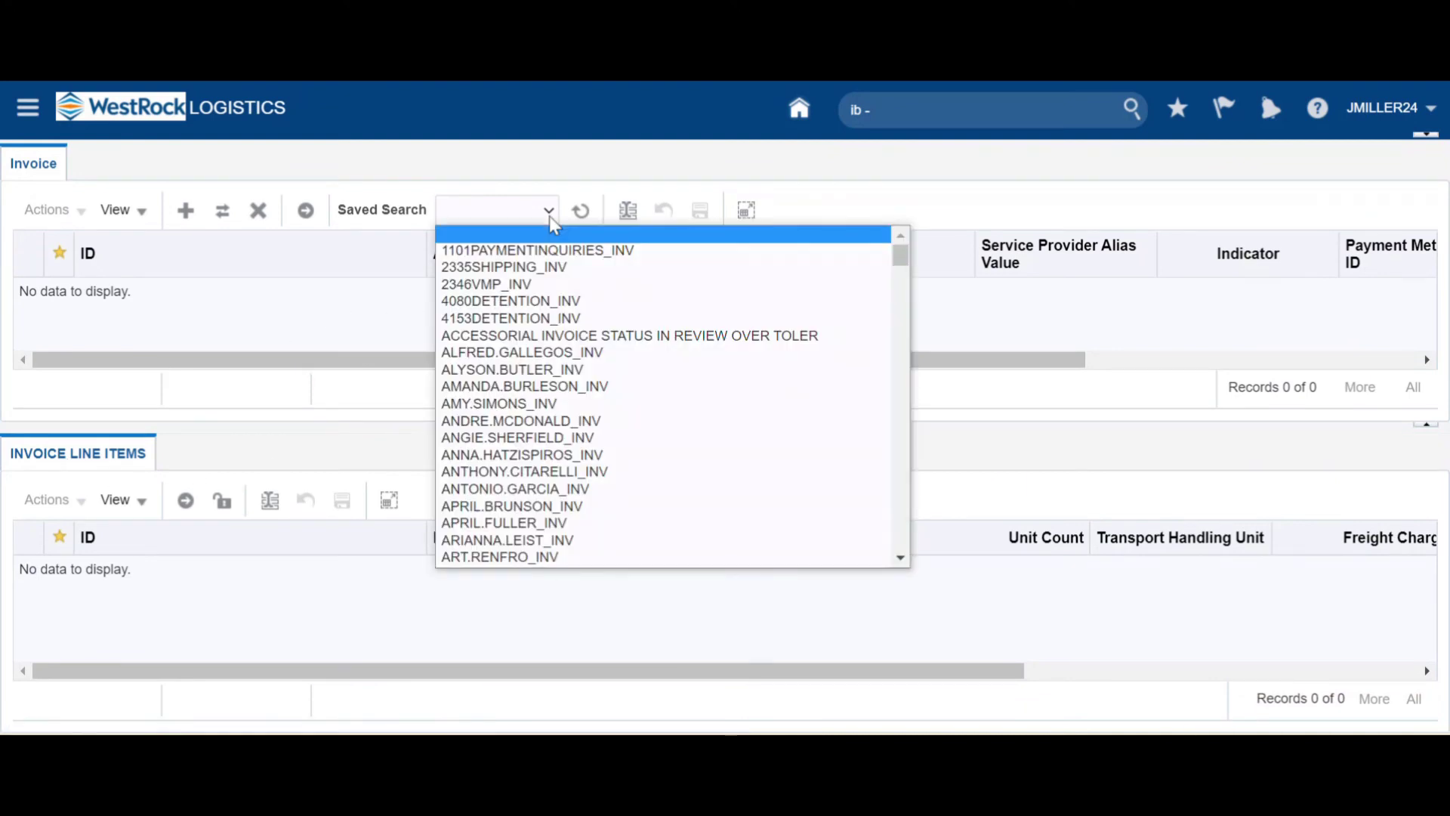
left_click(522, 251)
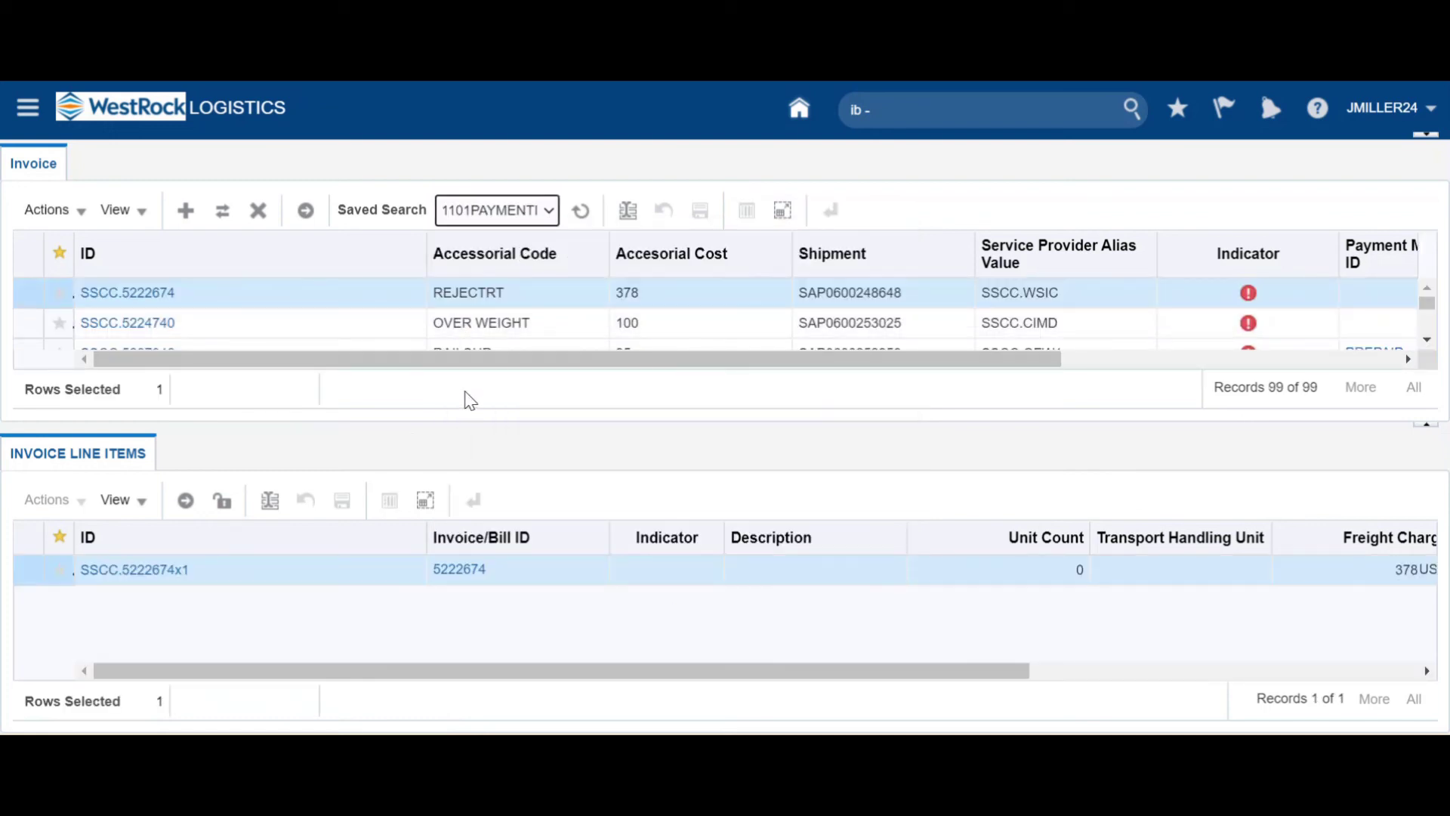
left_click(249, 331)
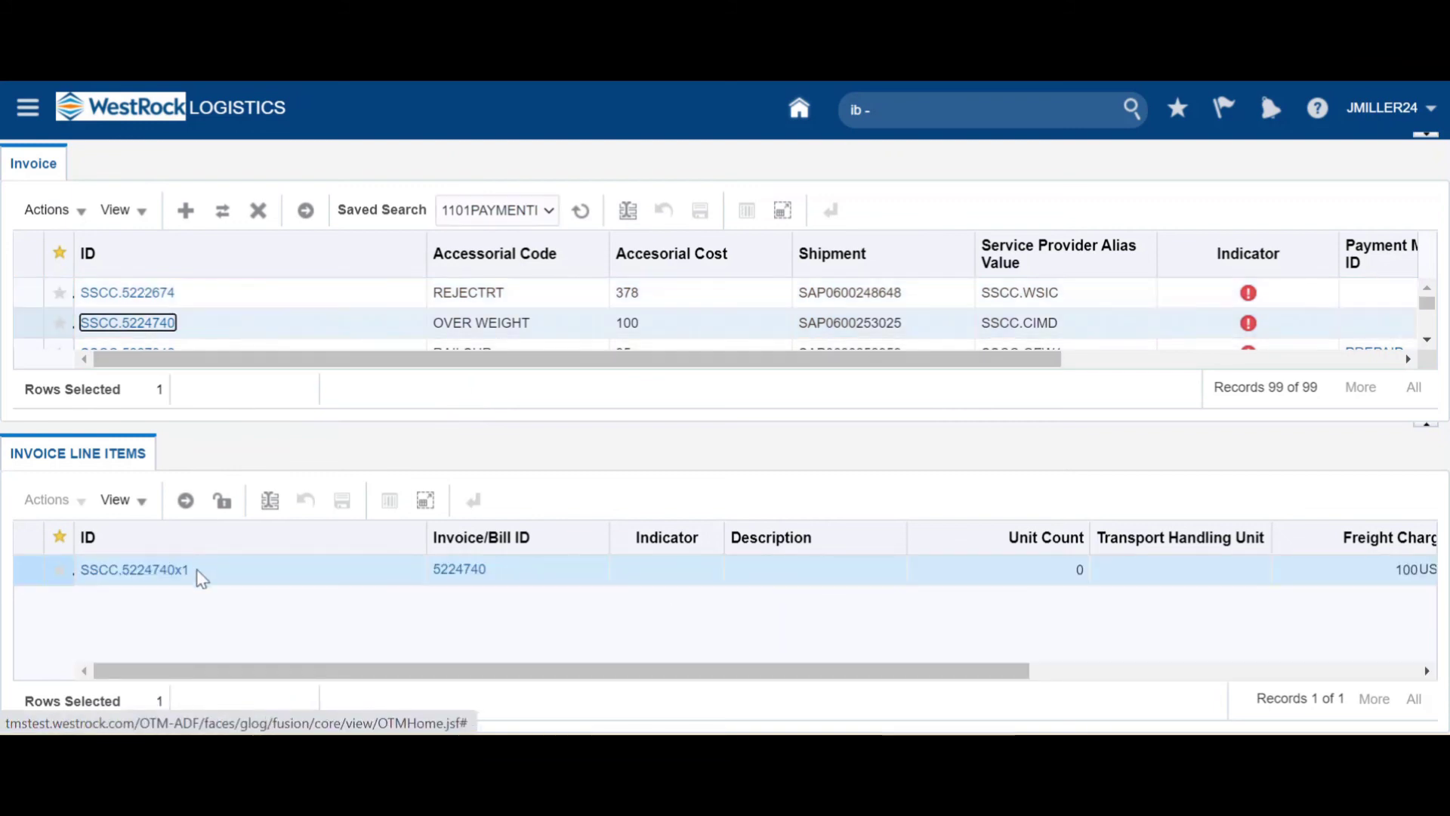